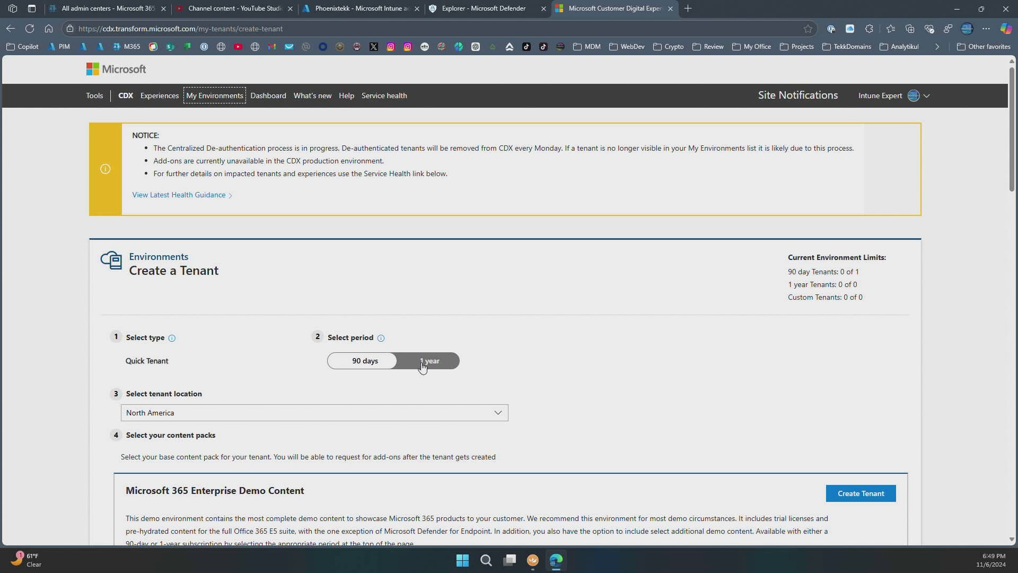
- Scroll to Microsoft 365 Business Premium Demo Content and start creating its tenant
scroll(526, 302, down, 1)
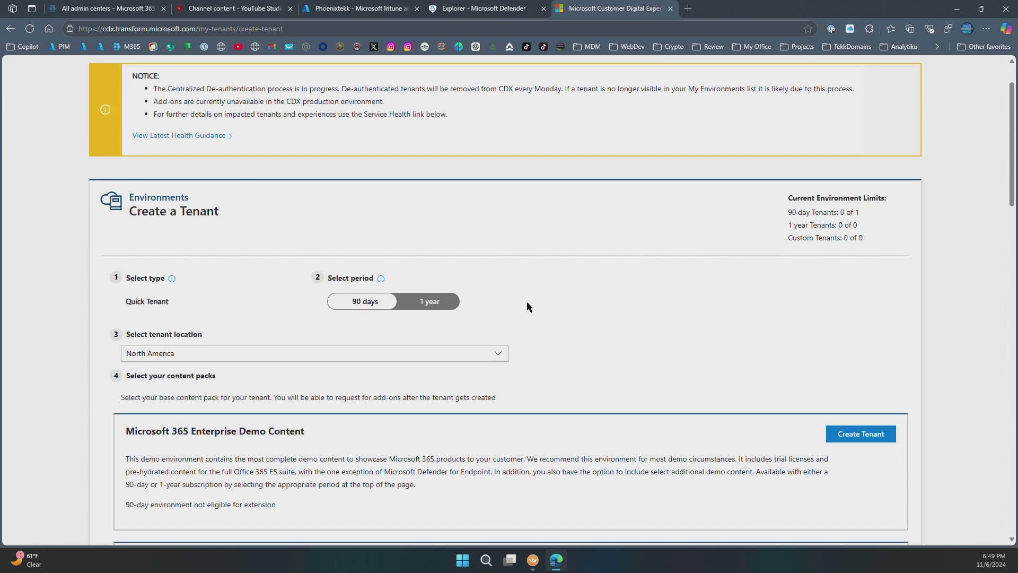
scroll(561, 186, down, 2)
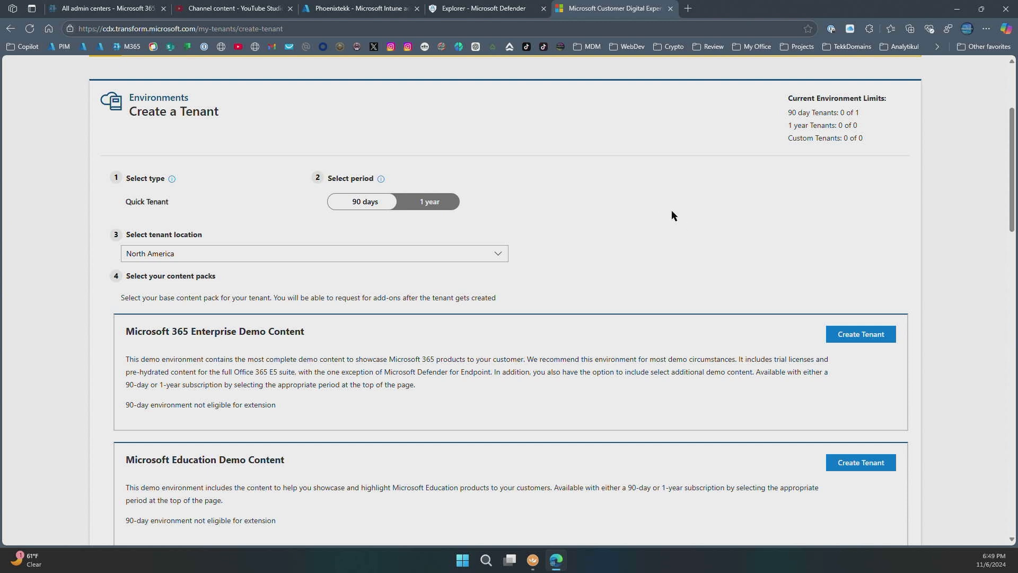
scroll(672, 211, down, 1)
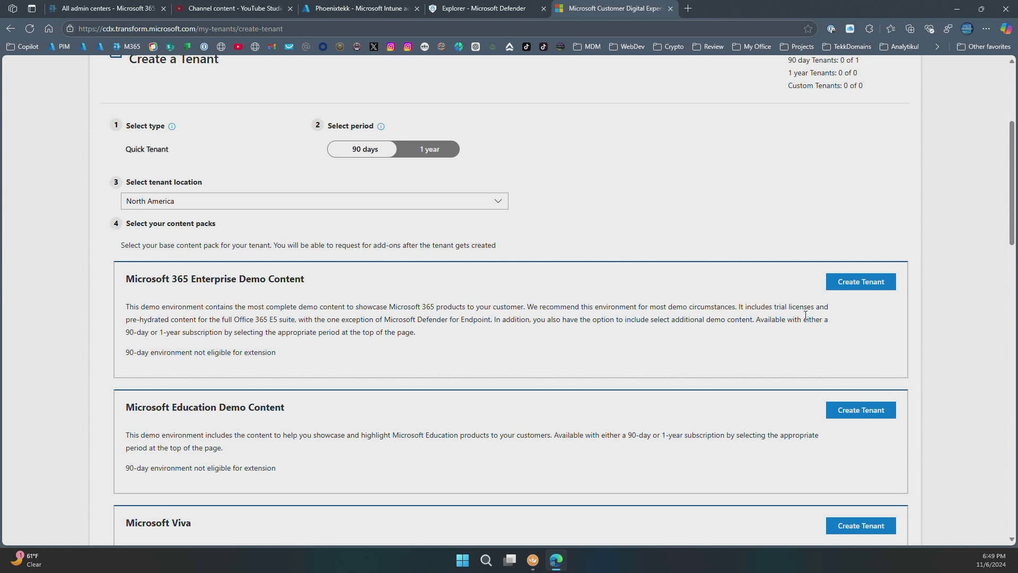
drag(1011, 239, 1002, 444)
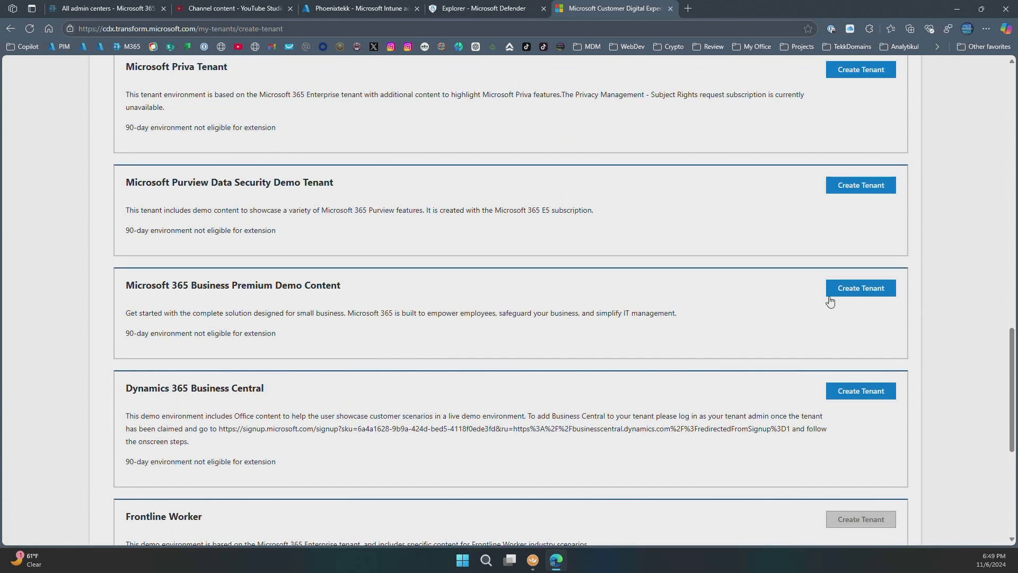
click(860, 293)
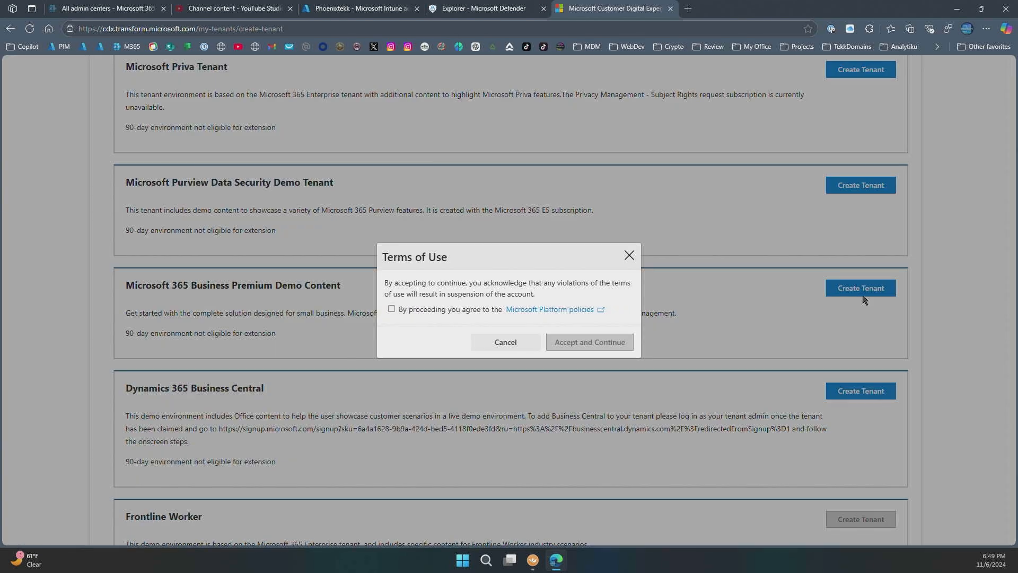
- Agree to the Microsoft Platform policies, accept, and review the completed 90-day M365 Business tenant details
click(391, 309)
click(589, 346)
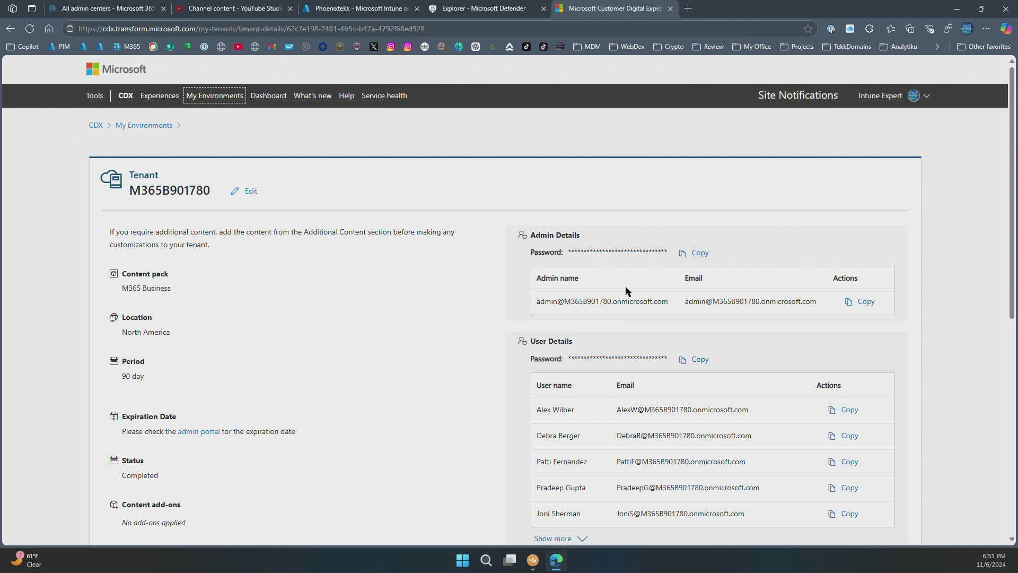
scroll(637, 474, down, 1)
scroll(635, 473, down, 5)
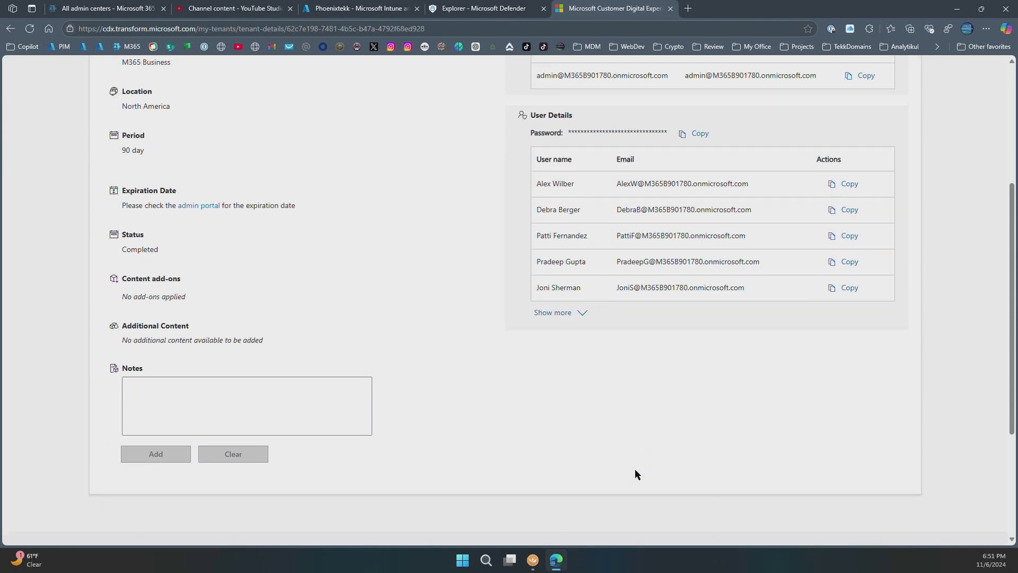
scroll(636, 473, up, 5)
scroll(636, 473, up, 1)
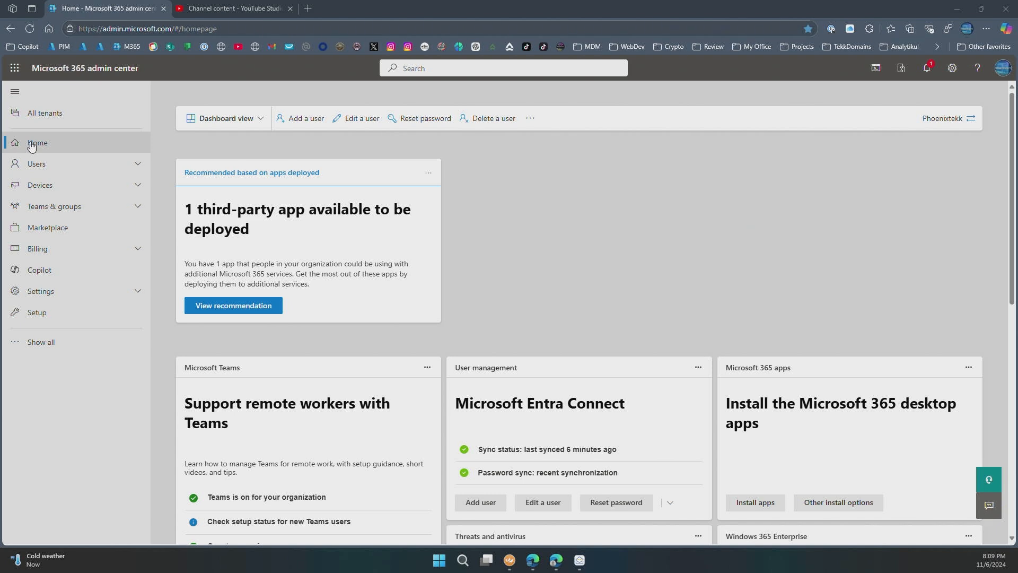
- Open the Default theme under Org settings > Organization profile > Custom themes and browse its General, Logos and Colors tabs
click(72, 299)
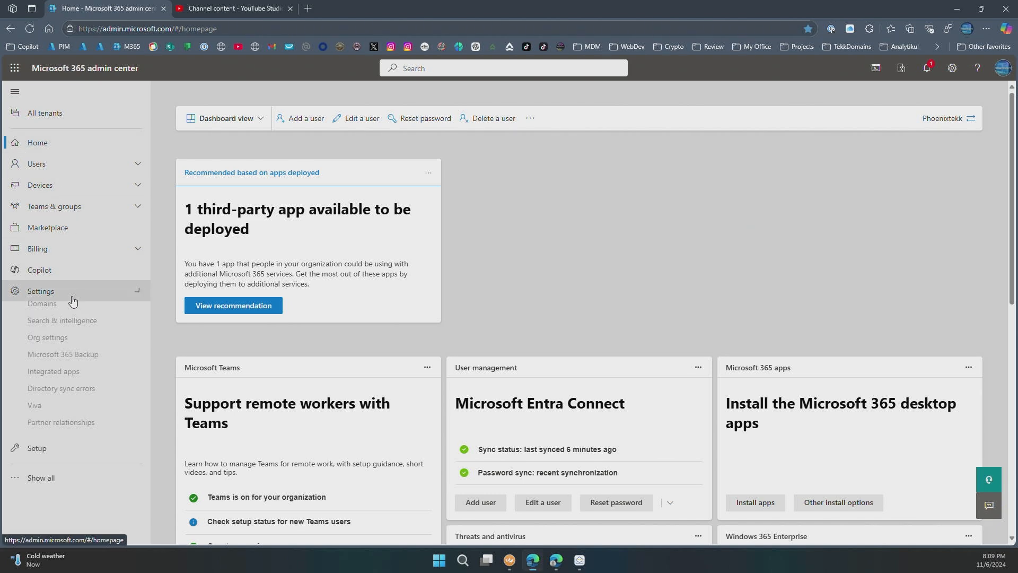
click(61, 345)
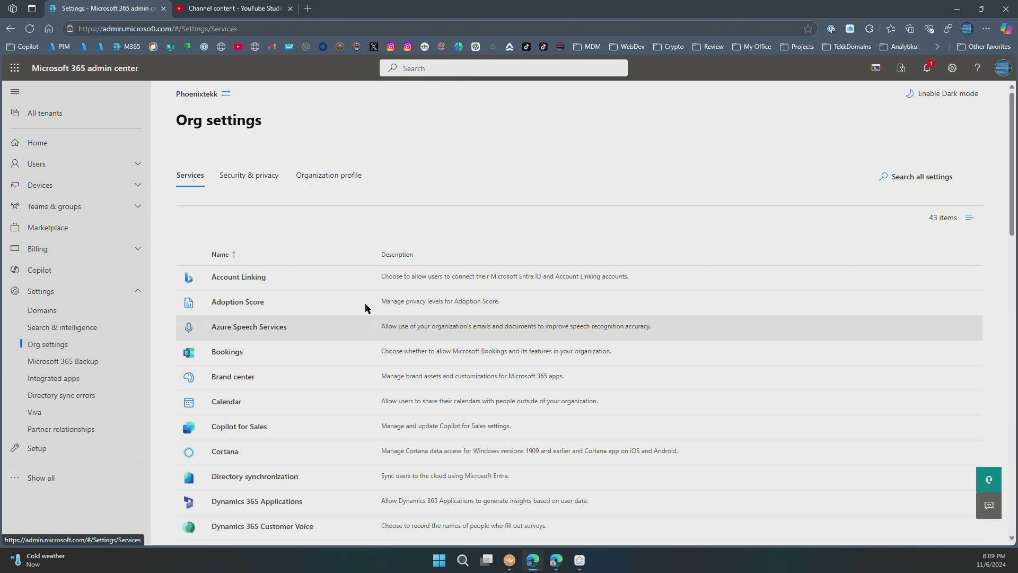
click(330, 181)
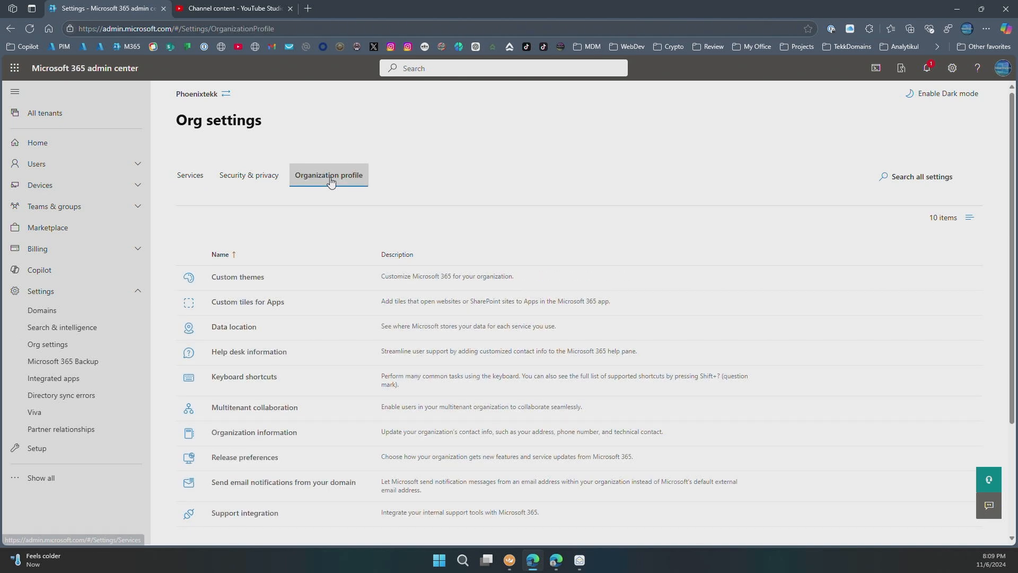
click(256, 280)
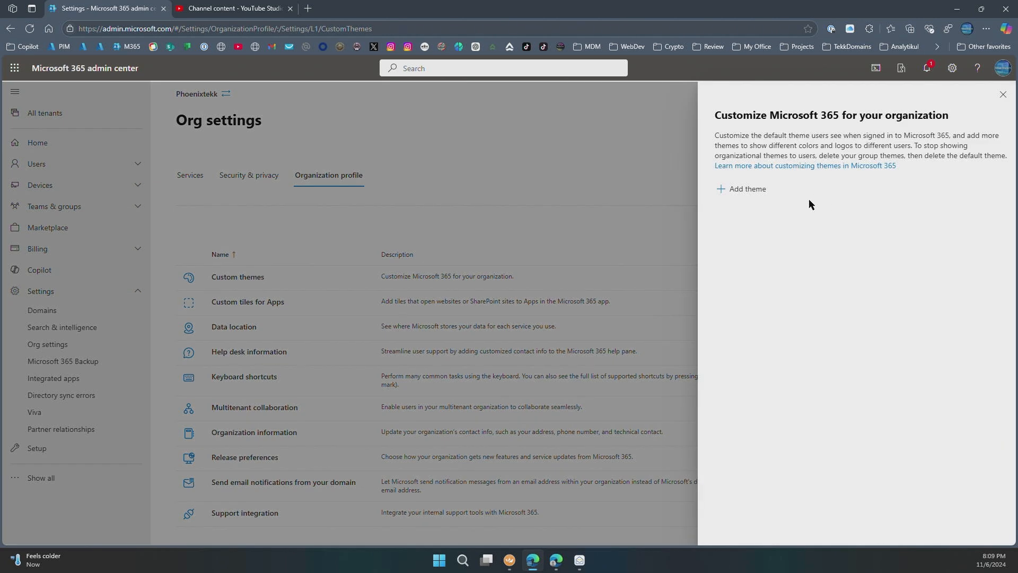
click(753, 191)
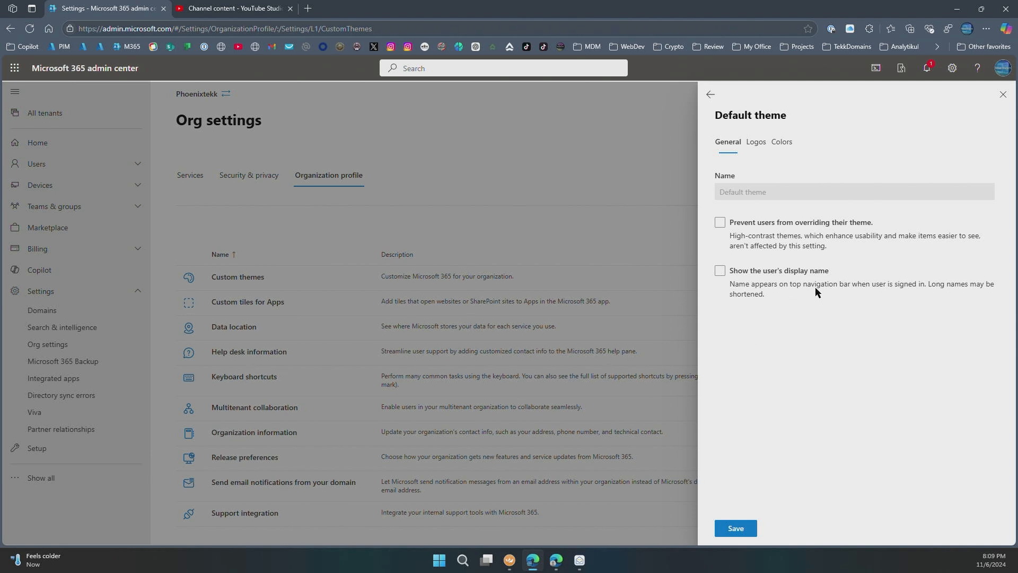
click(756, 144)
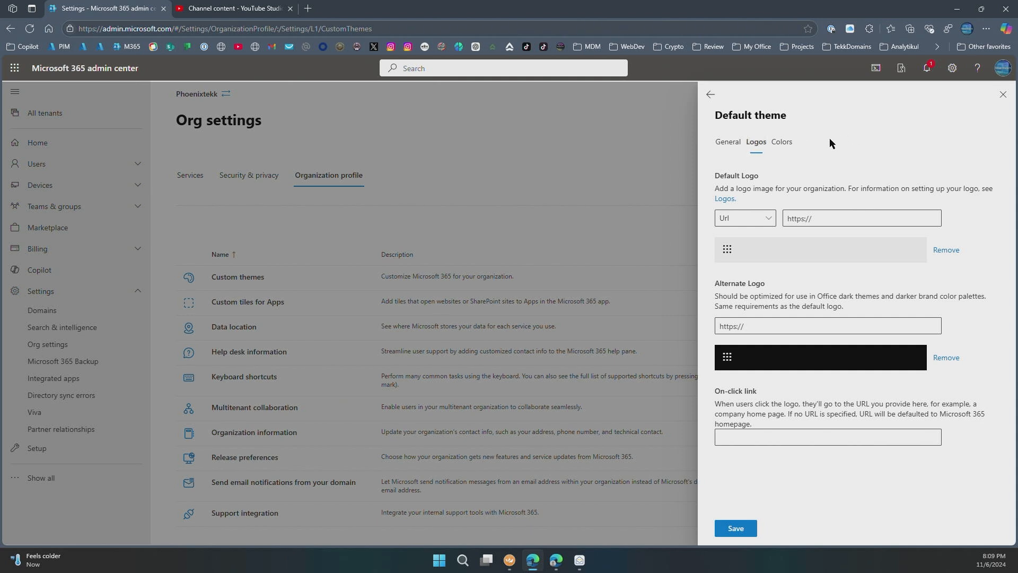
click(787, 146)
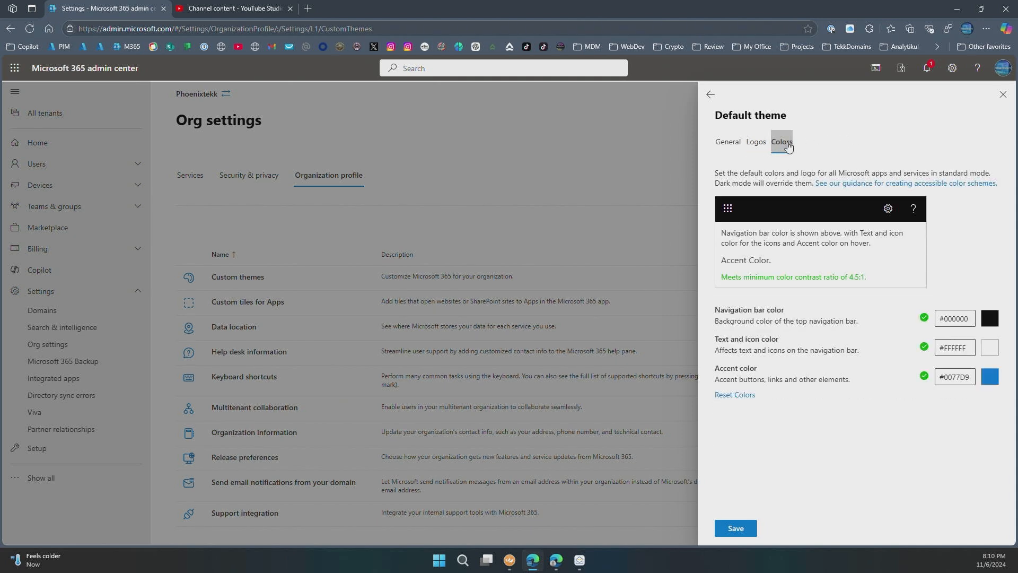
click(731, 146)
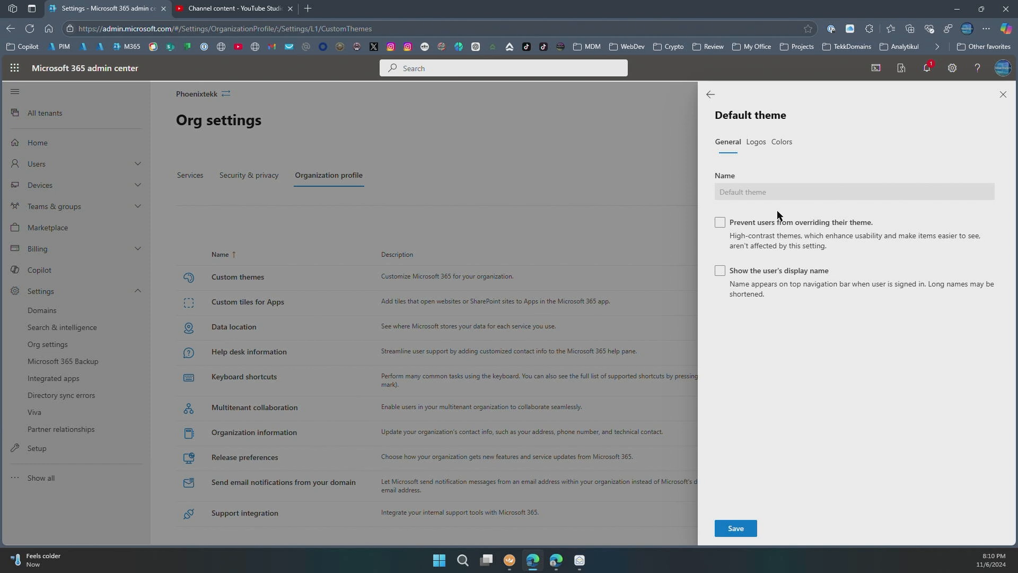
- Load microsoft365.com in a new browser tab, then return to the admin center tab
click(308, 8)
text(microsof)
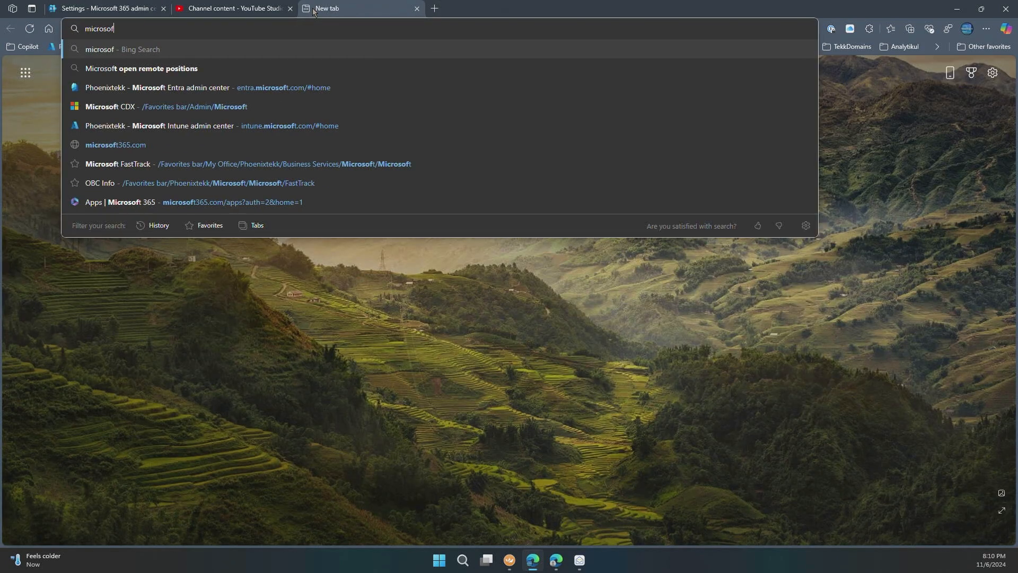
text(t365.com)
key(Return)
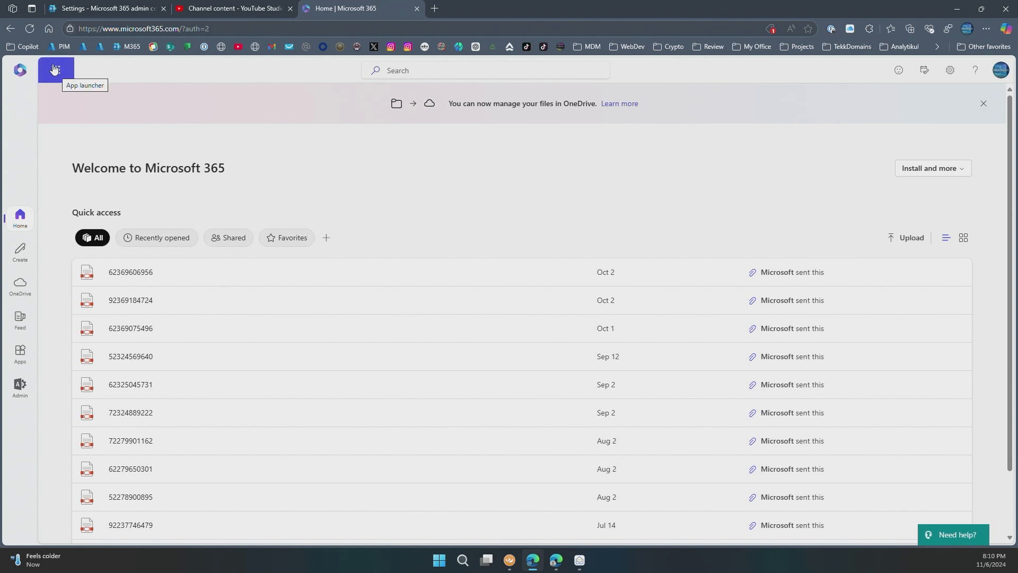
click(97, 11)
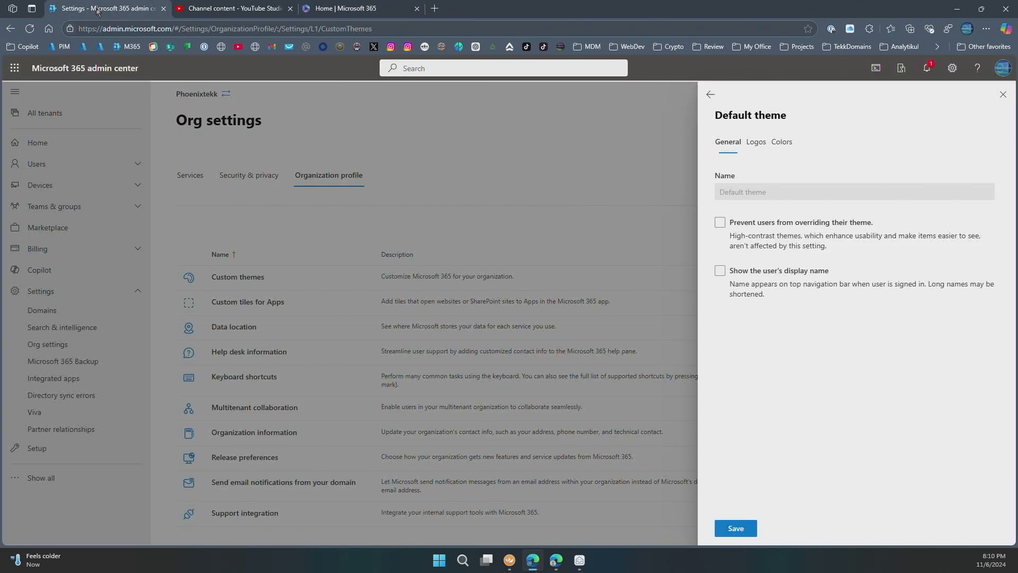
- Stop users overriding the theme and show users' display names in the navigation bar
click(721, 223)
click(719, 227)
click(720, 272)
click(756, 148)
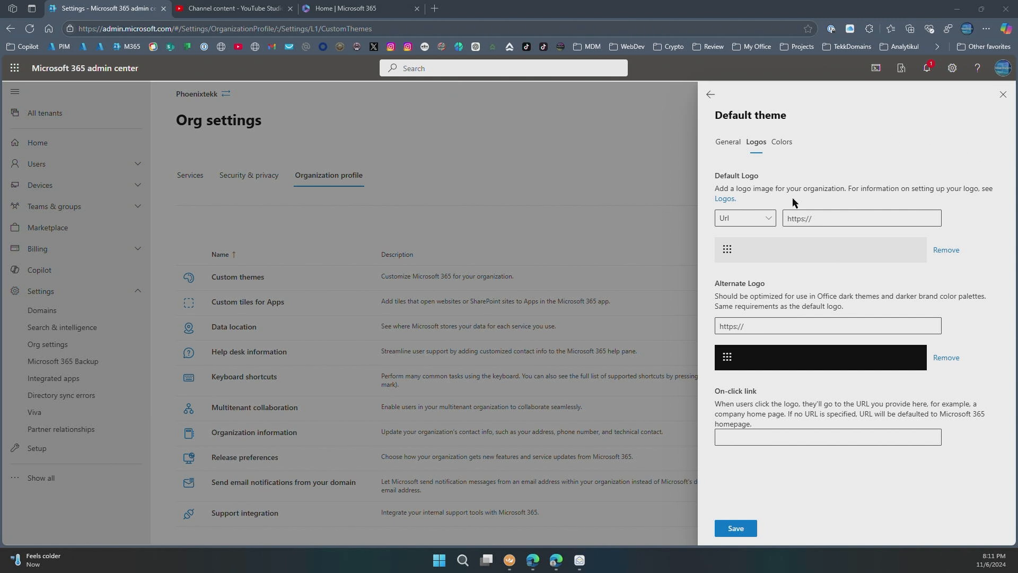
click(820, 219)
key(ctrl+v)
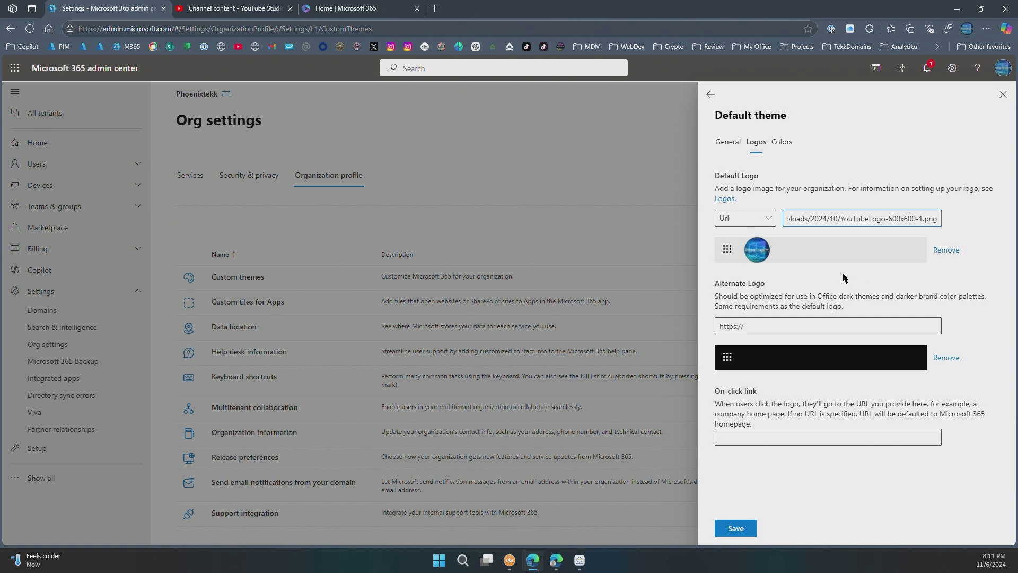
click(795, 270)
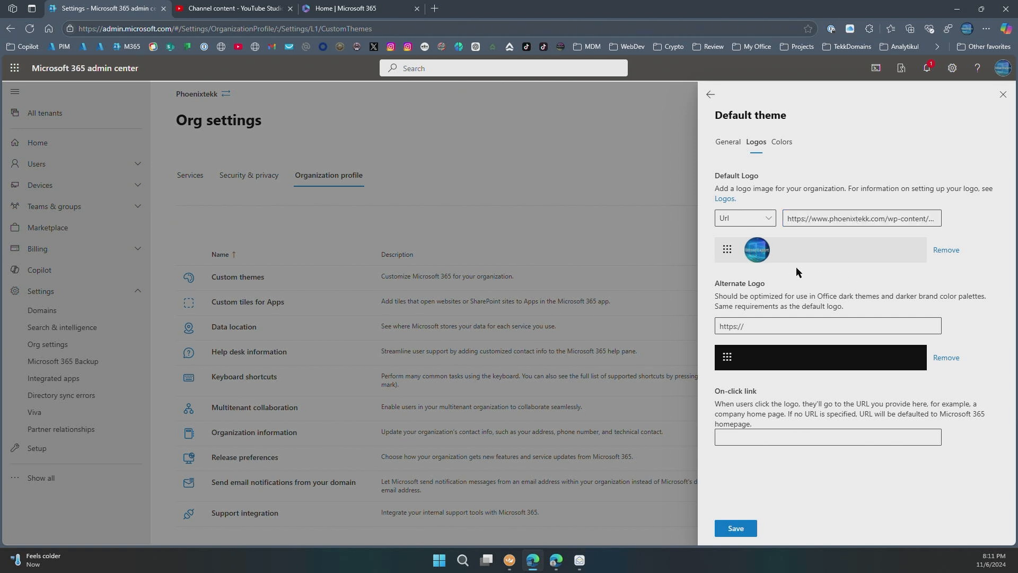
click(758, 328)
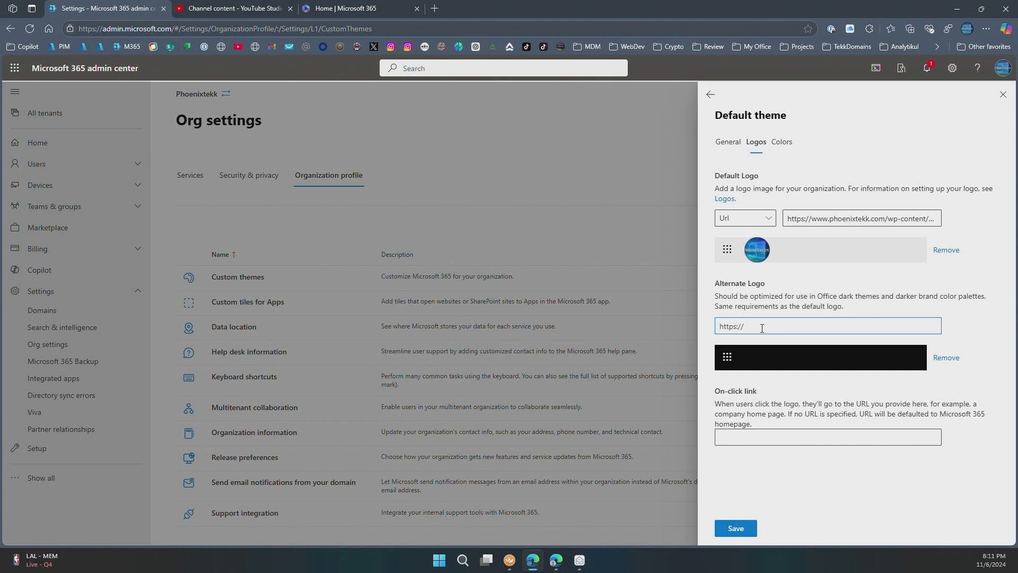
key(ctrl+v)
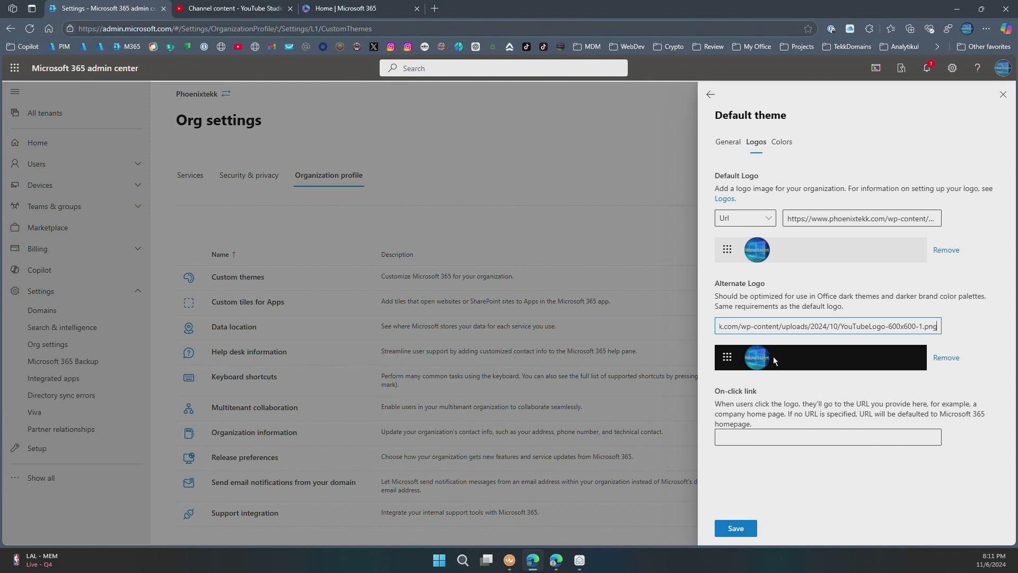
click(765, 438)
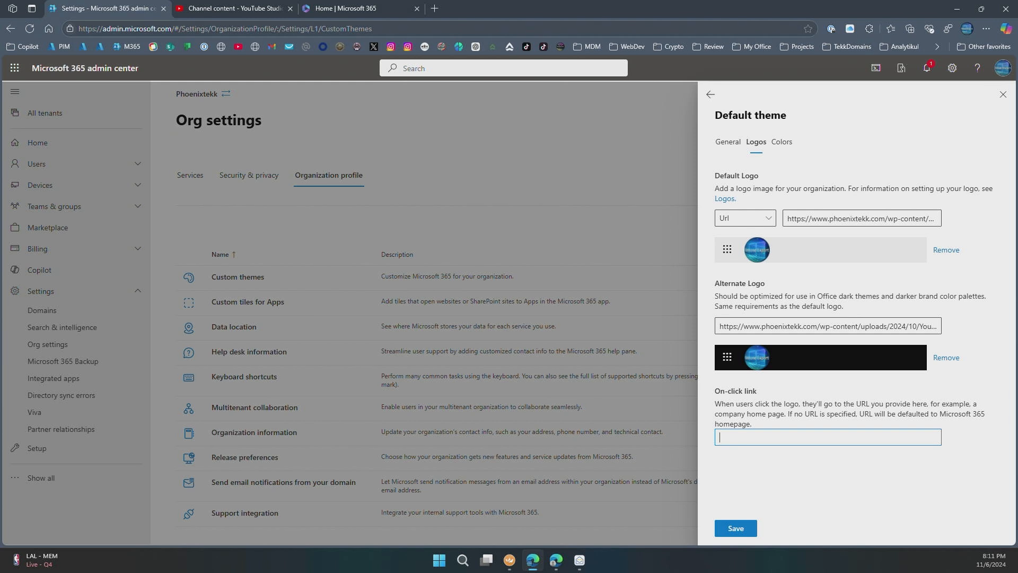
click(745, 439)
right_click(746, 439)
click(784, 313)
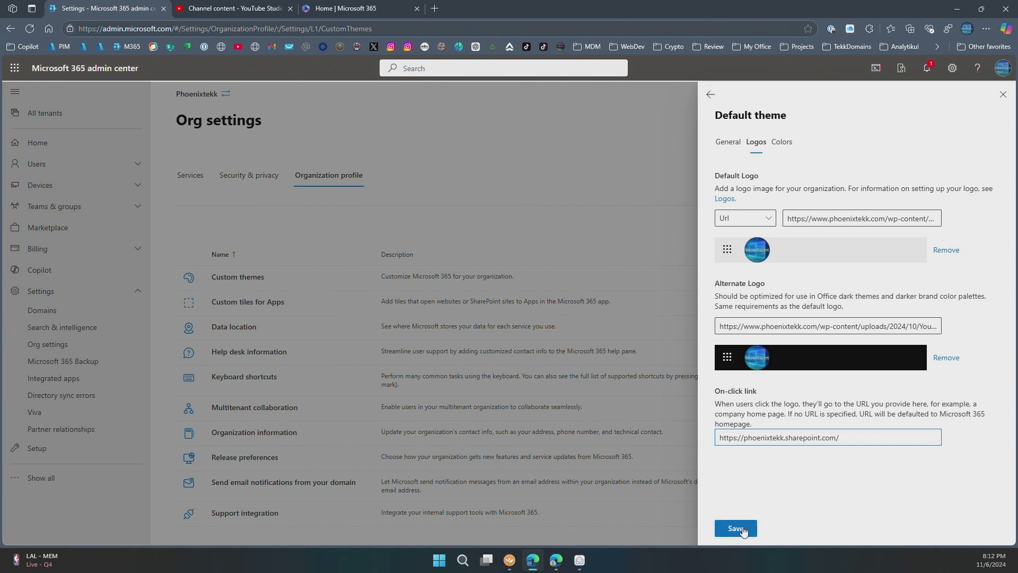
- Set the theme's navigation bar colour to deep blue #2725b8
click(781, 147)
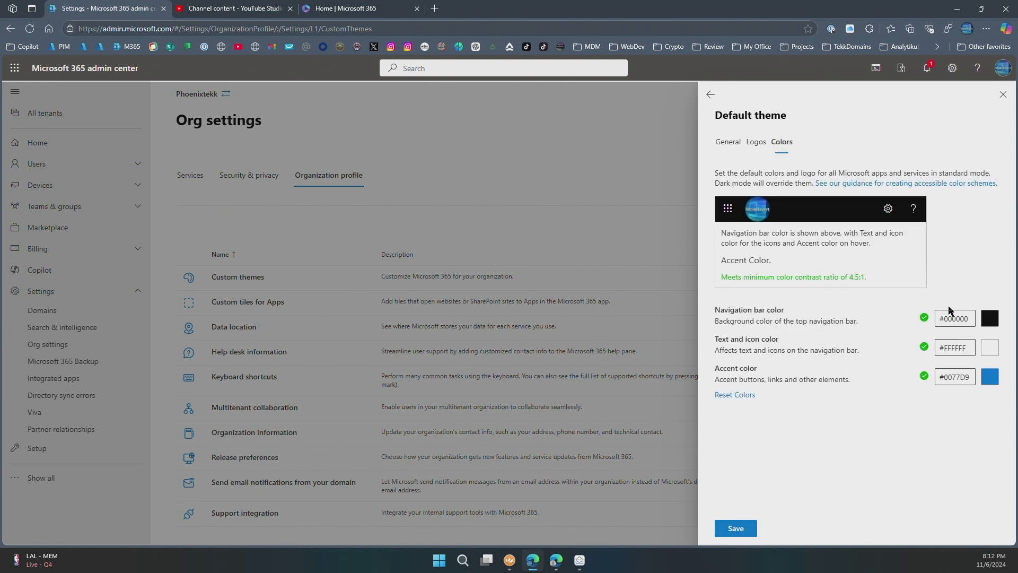
click(992, 320)
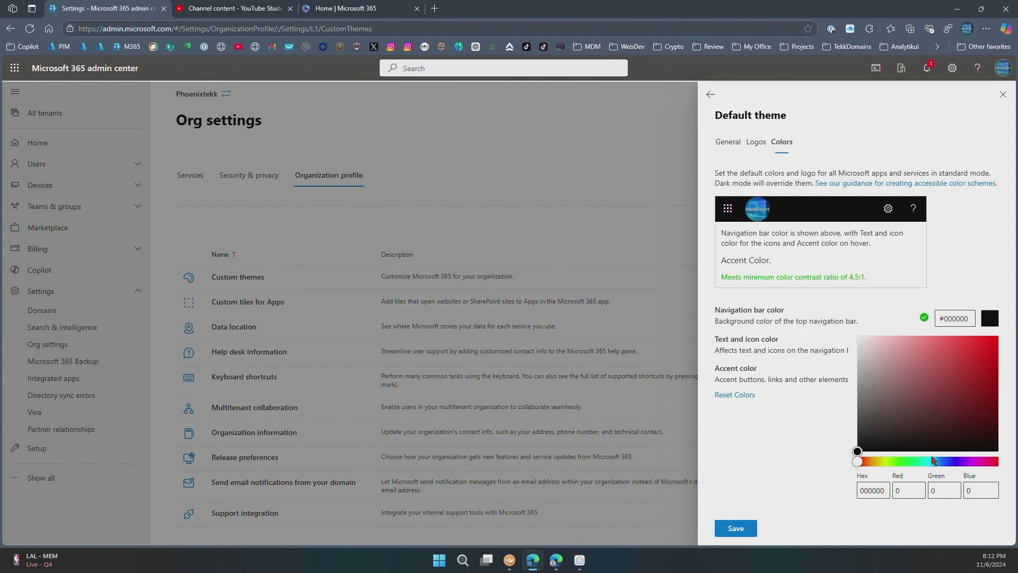
click(956, 462)
drag(955, 465, 952, 466)
click(970, 368)
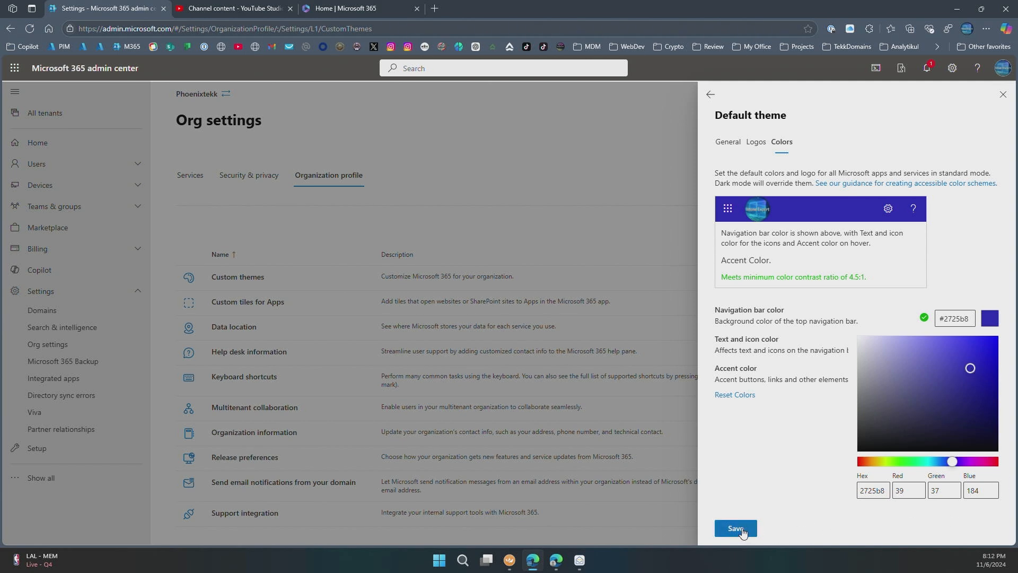
- Save the Default theme, return to the themes list and switch to the Microsoft 365 home tab
click(724, 528)
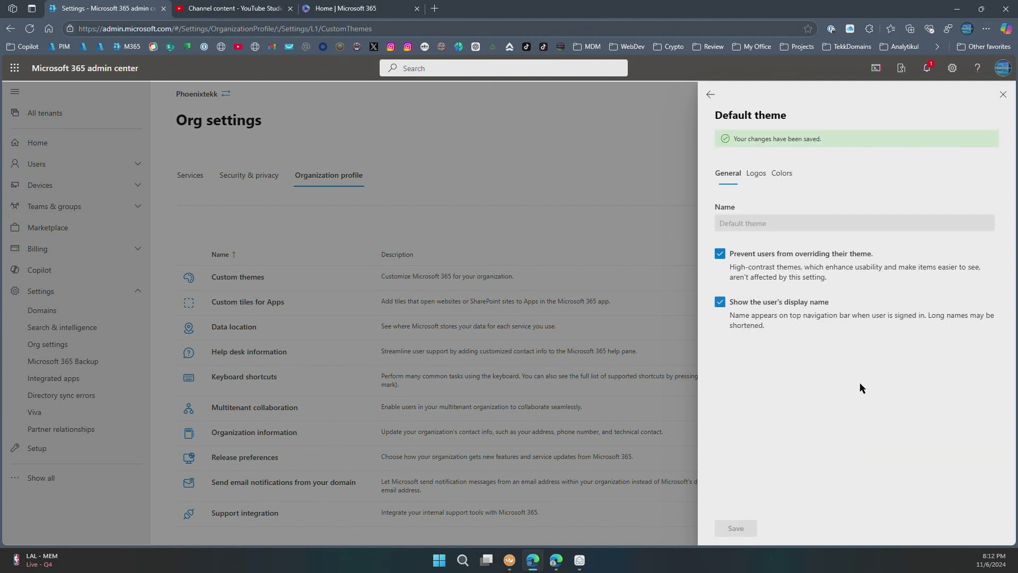
click(711, 94)
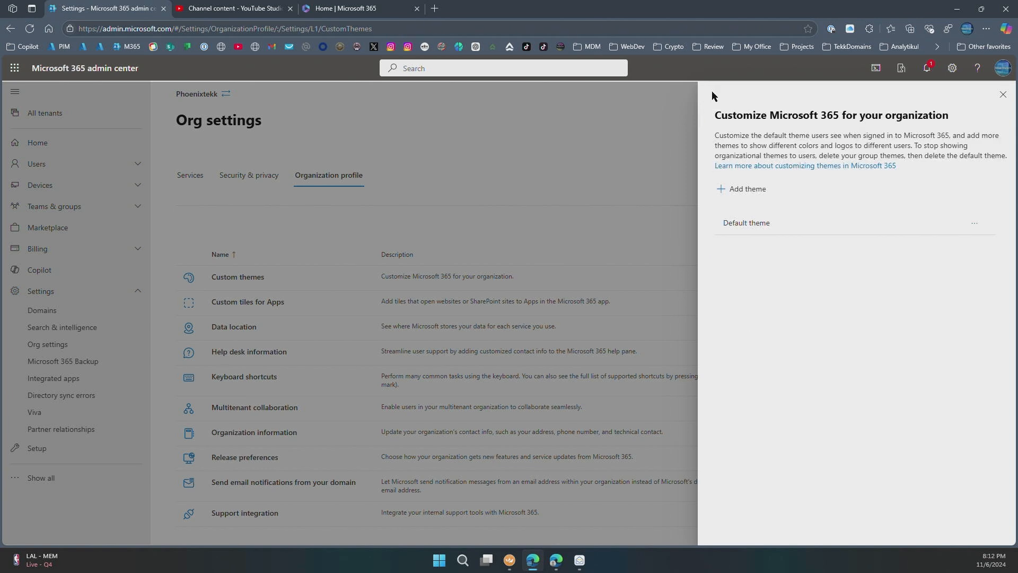
click(358, 9)
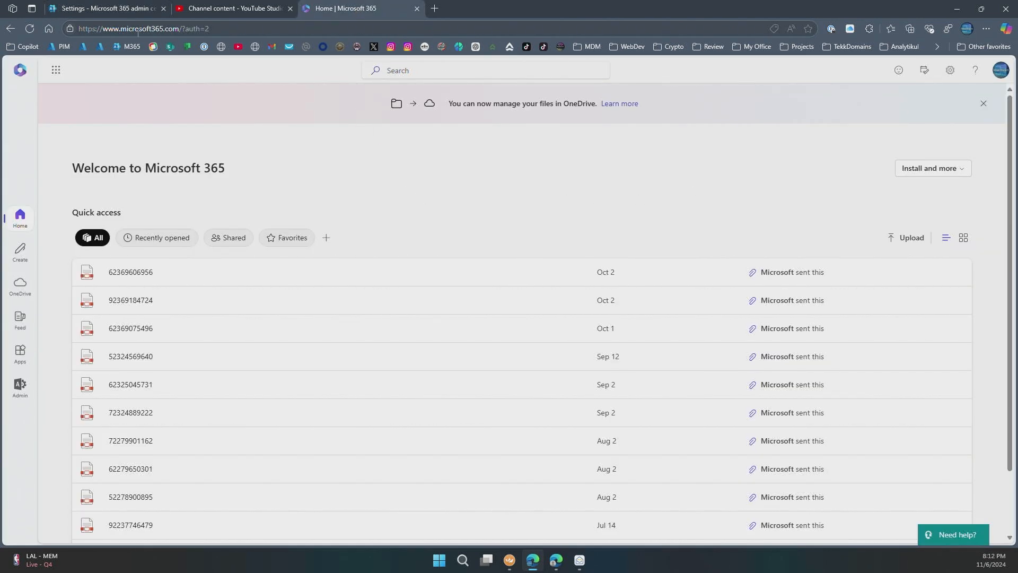
- Reload the Microsoft 365 home page to see the blue header, then return to the admin center
click(29, 29)
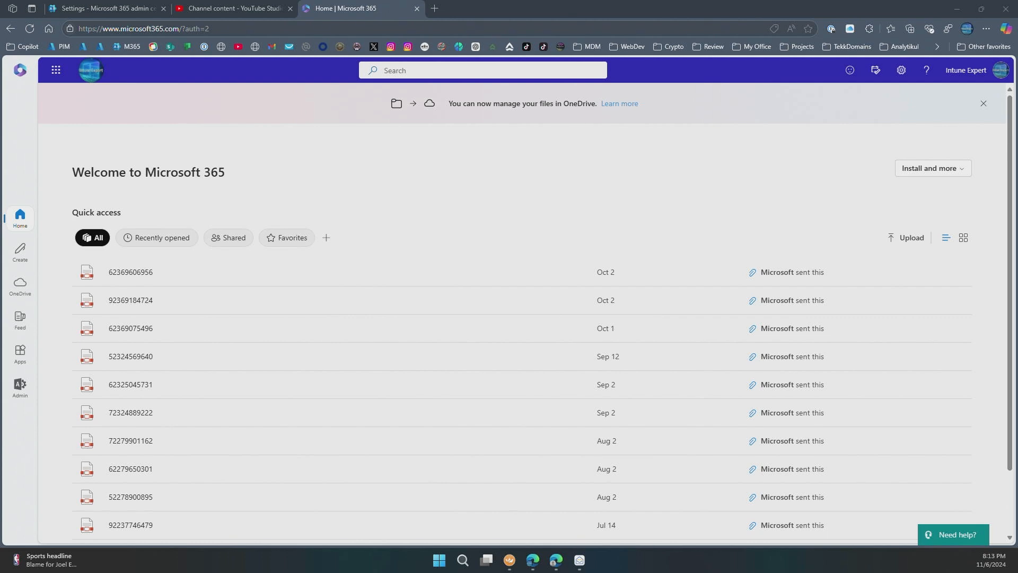
click(109, 12)
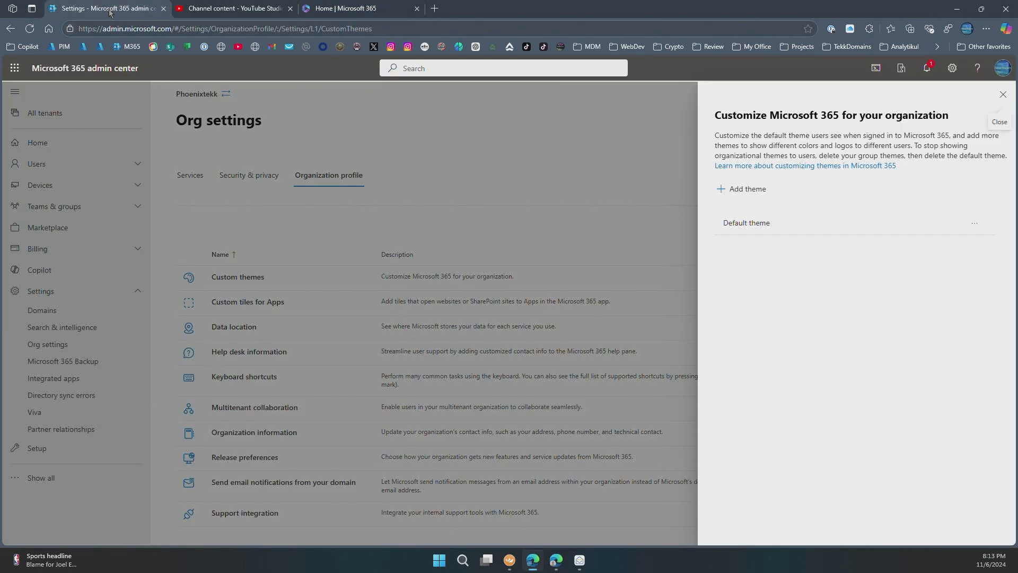
- Close the themes panel and start a new tile in Custom tiles for Apps
click(152, 215)
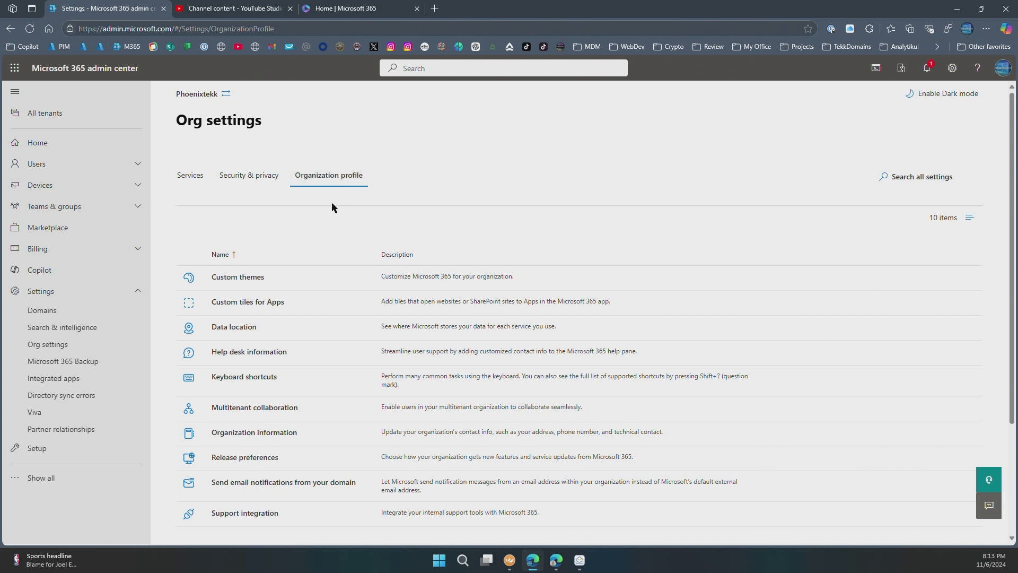
click(249, 308)
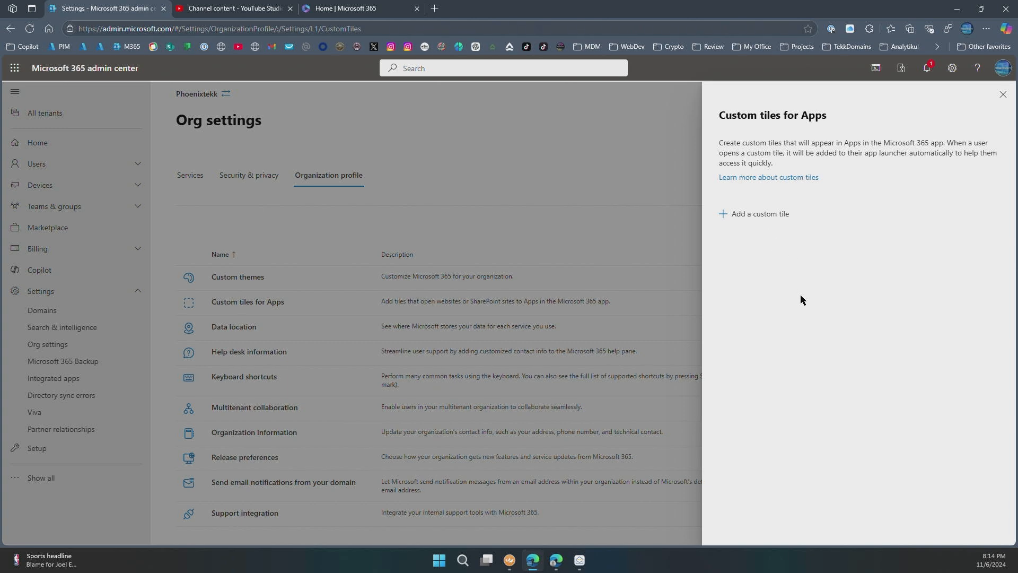
click(764, 215)
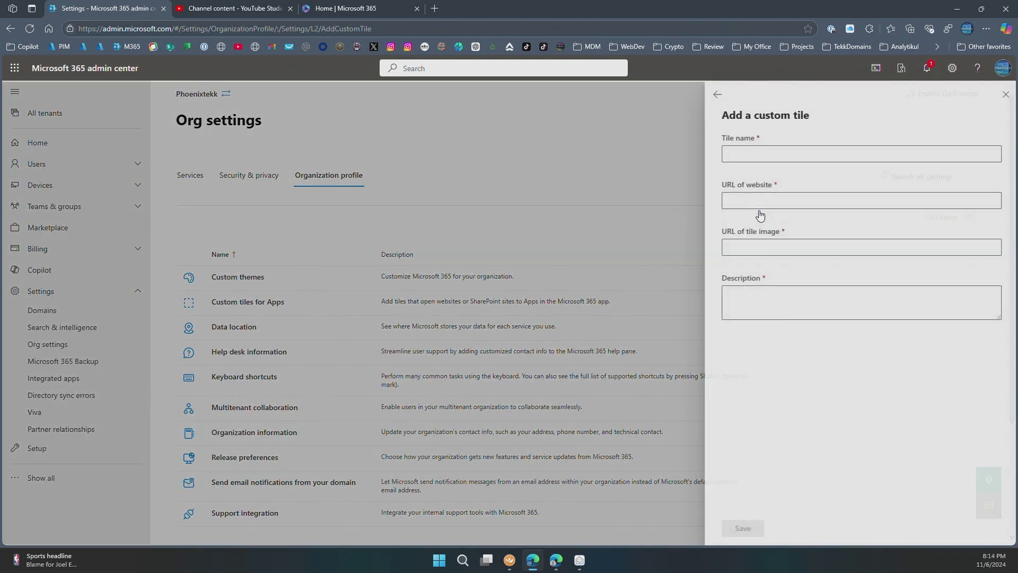
click(817, 157)
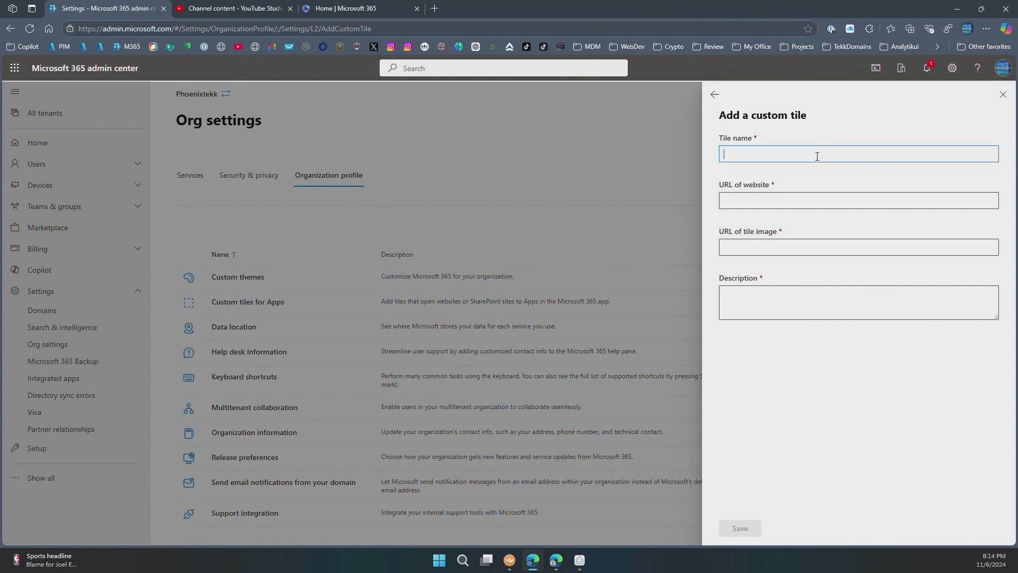
text(Home Page)
key(BackSpace)
key(BackSpace)
text(Sote)
key(BackSpace)
key(BackSpace)
key(BackSpace)
text(ite)
key(Tab)
text(h)
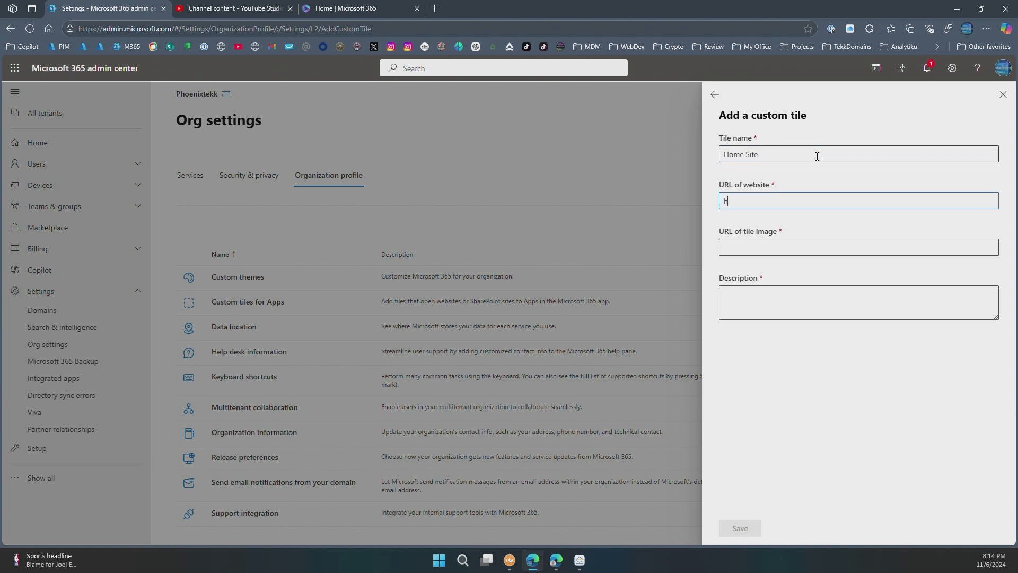
text(ttps://www)
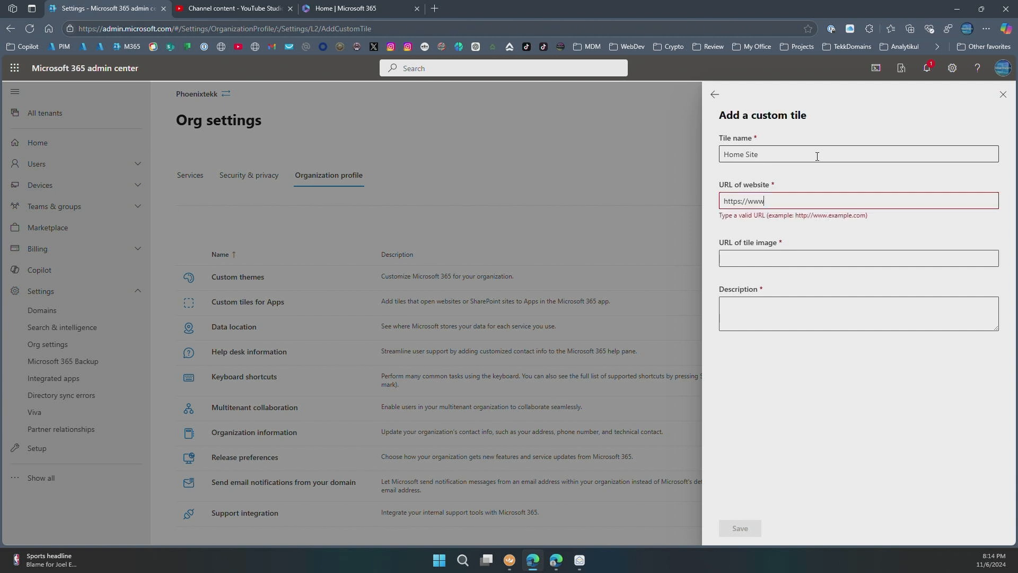
text(.phoenixt)
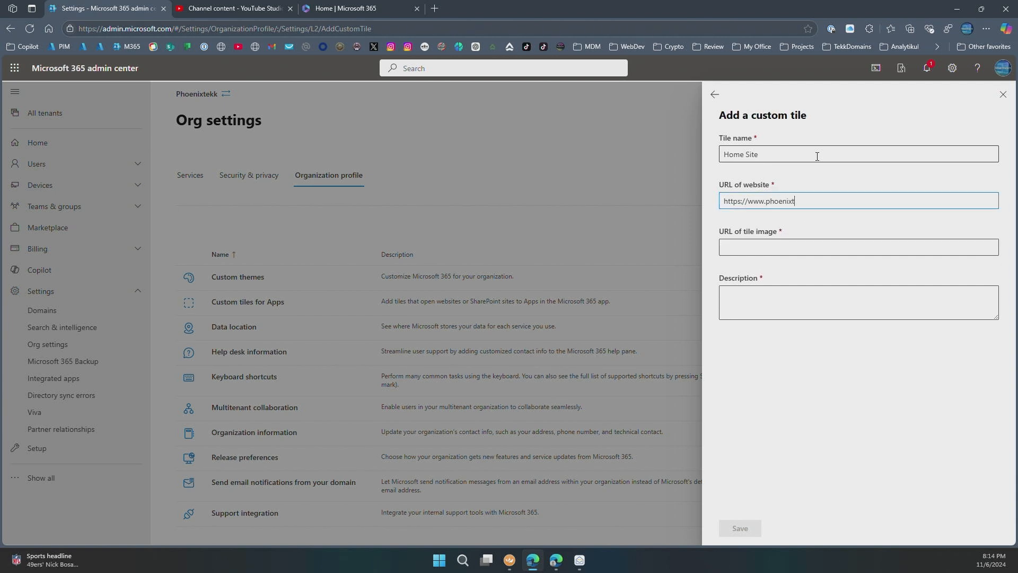
text(ekk.com)
- Paste the tile image URL, add description 'Phoenixtekk Home Page', and save the tile
key(Tab)
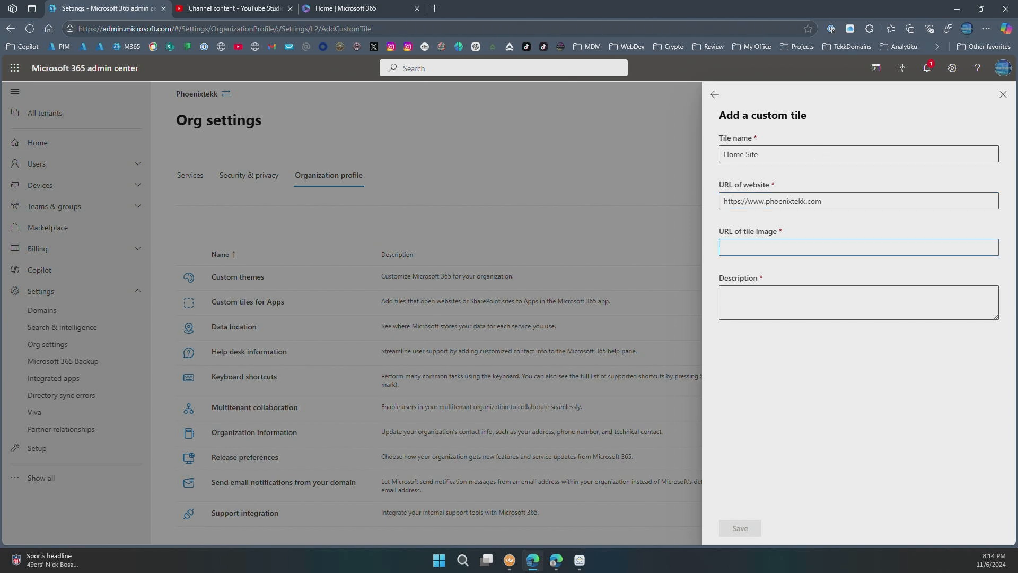
key(alt+Tab)
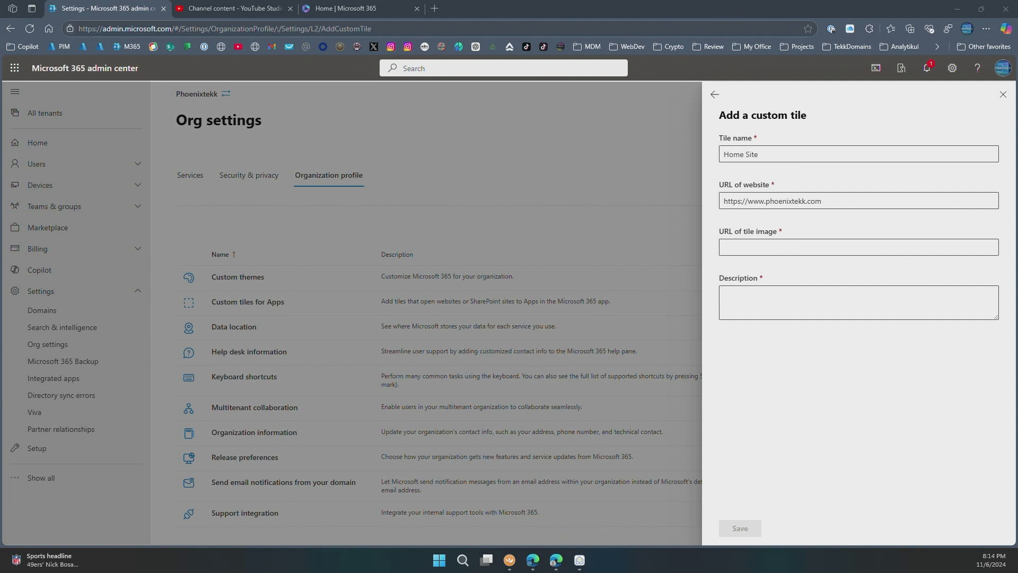
click(773, 247)
right_click(772, 248)
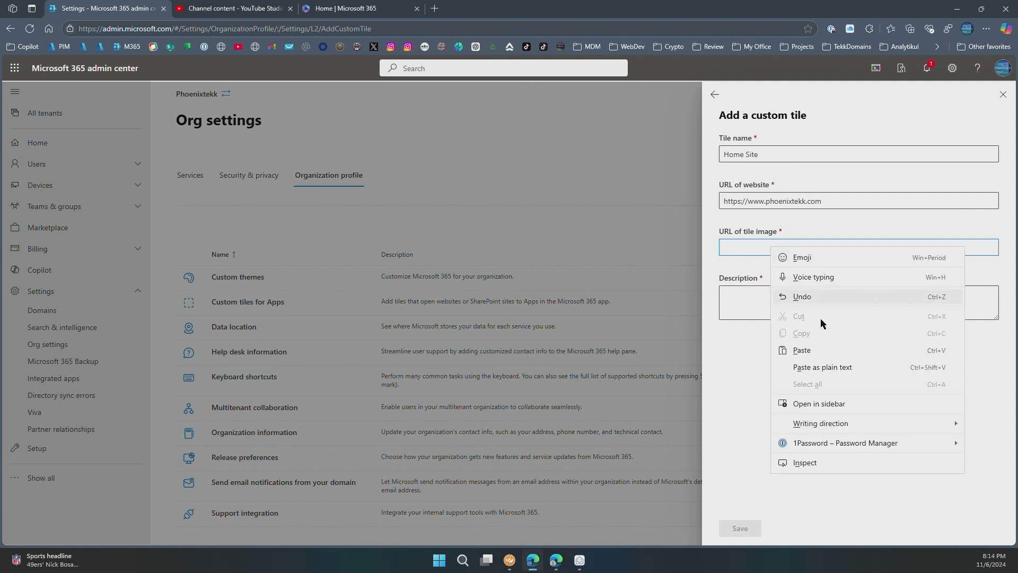
click(829, 354)
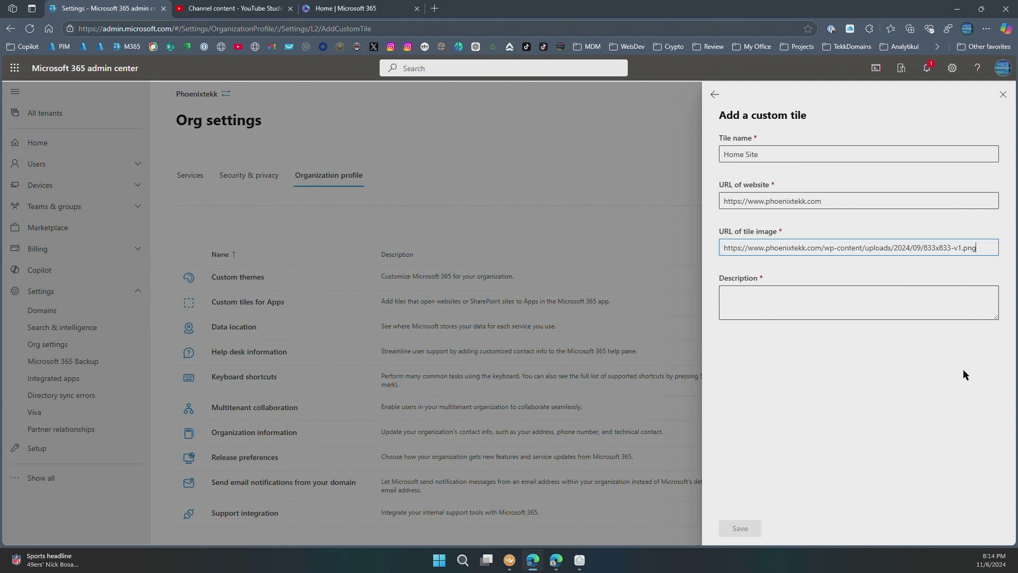
click(755, 301)
text(Phoenixtekk Home Page)
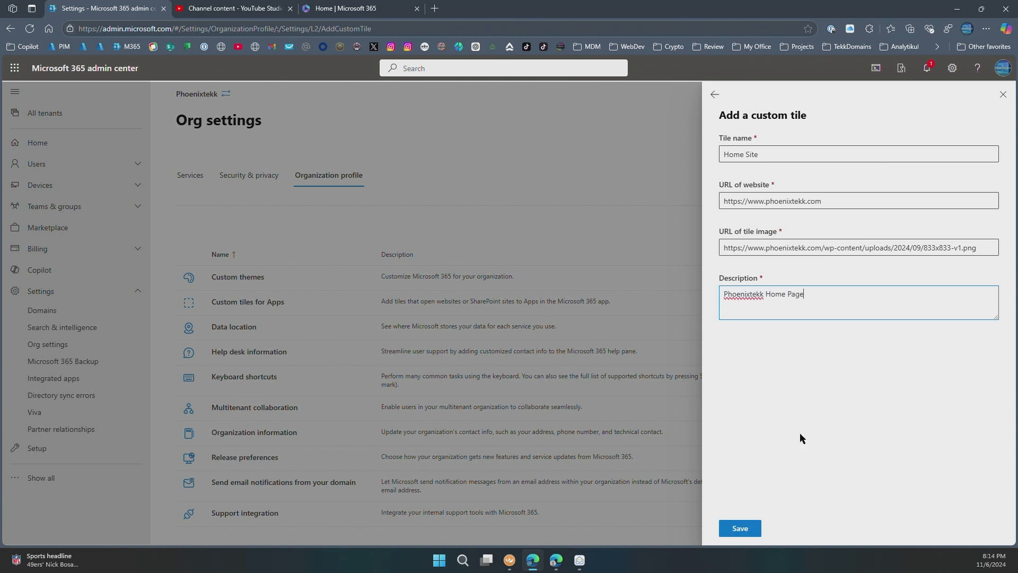
click(739, 531)
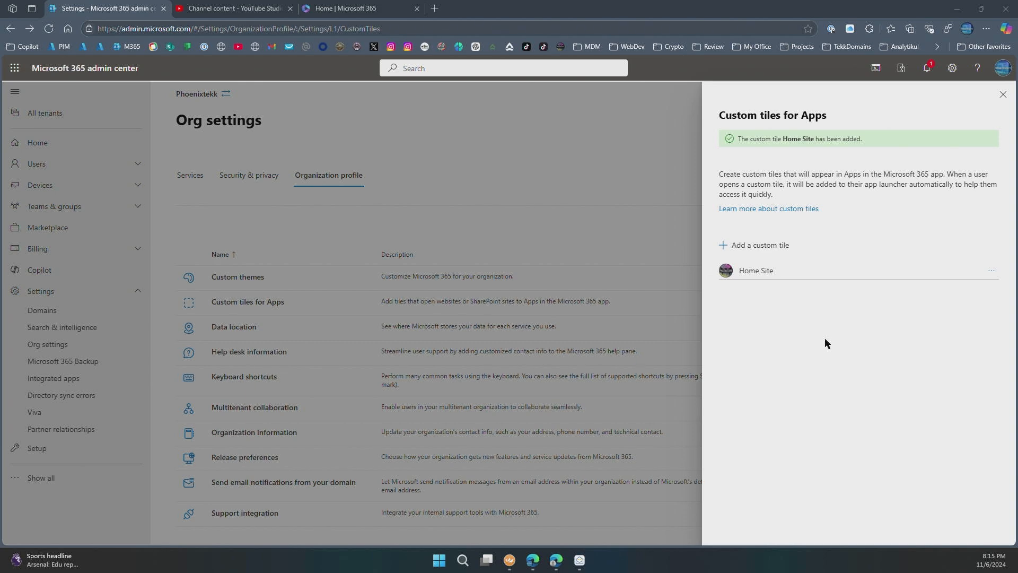
- Add a PIM tile linking to the PrivilegedAccess settings URL, with image and description 'Privilege Identify Management'
click(753, 246)
click(803, 152)
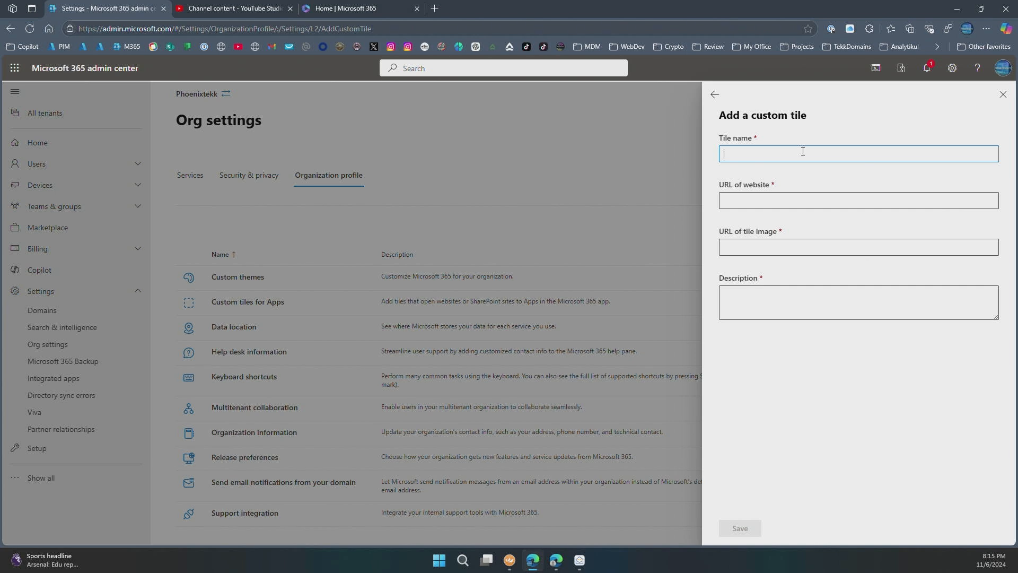
text(PIM)
key(Tab)
text(https://admin.microsoft.com/#/Settings/PrivilegedAccess)
click(810, 249)
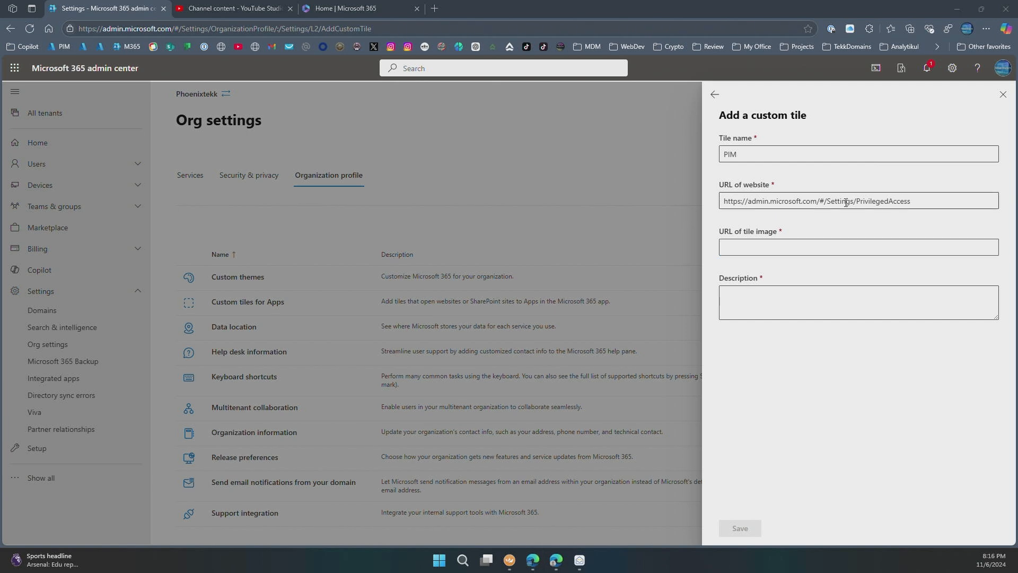
right_click(849, 249)
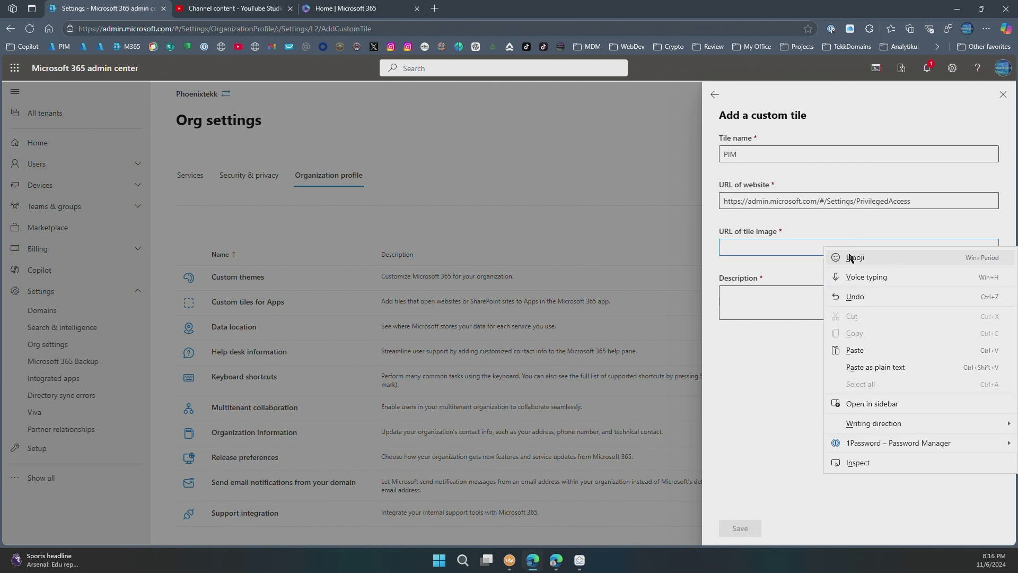
click(865, 350)
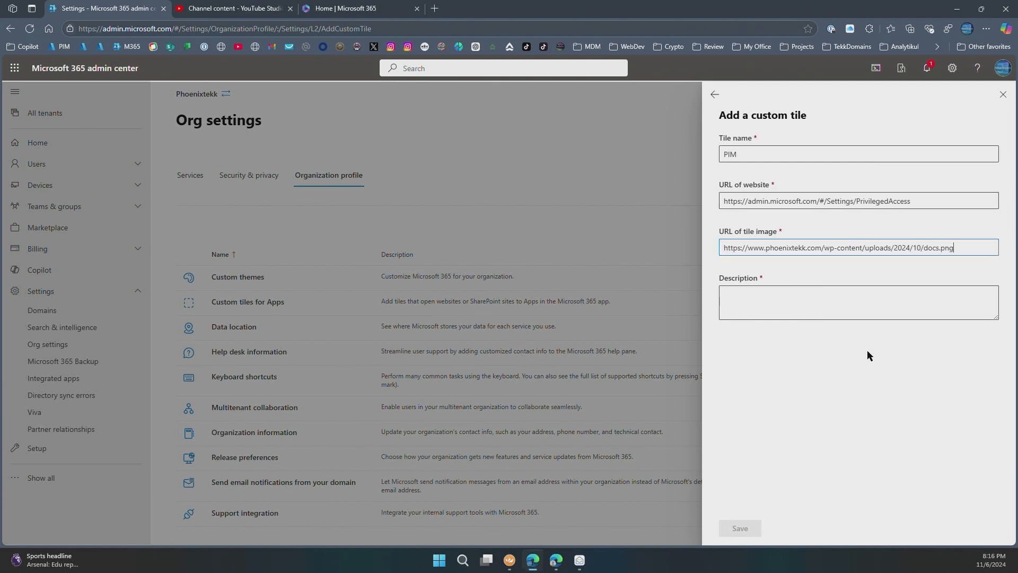
click(782, 307)
text(P)
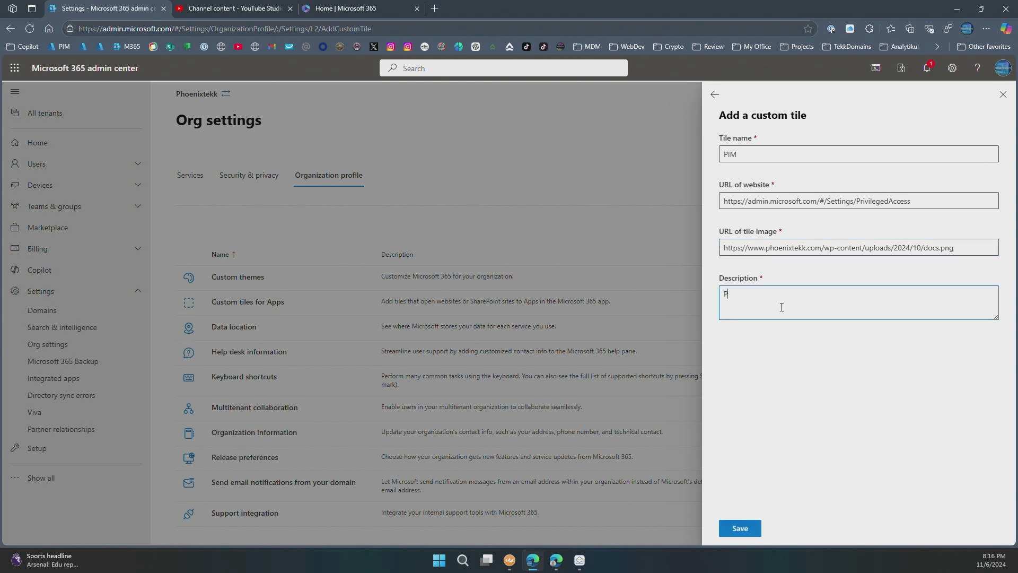
text(rivilege Identify Management)
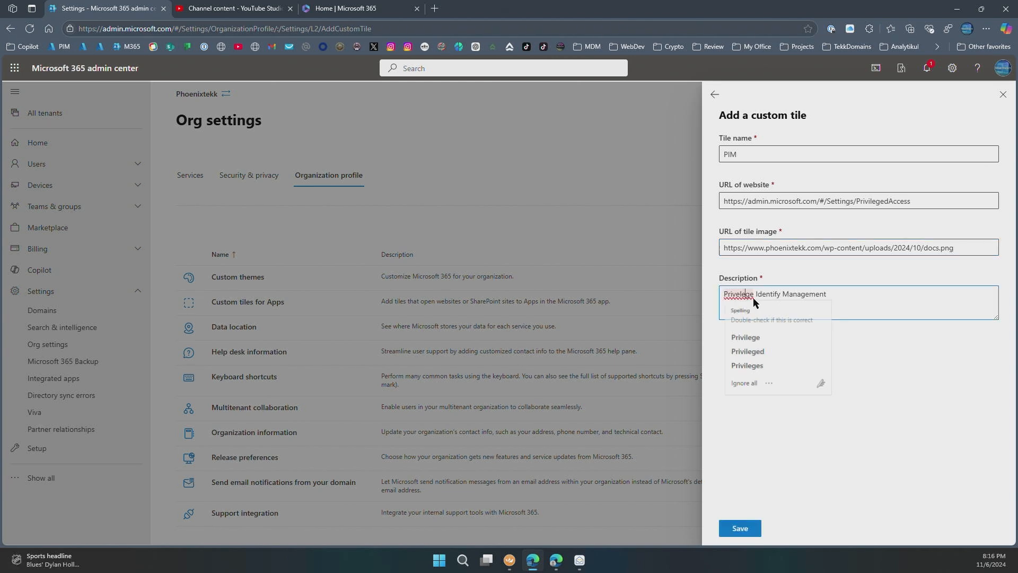
click(741, 533)
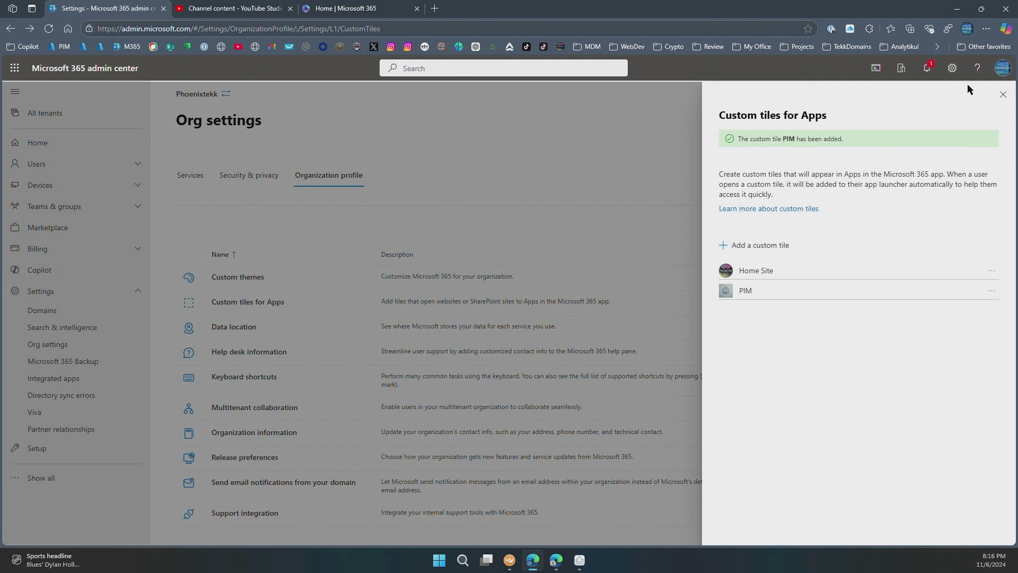
- Reload the Microsoft 365 home page and show the Admin Selected apps
click(381, 13)
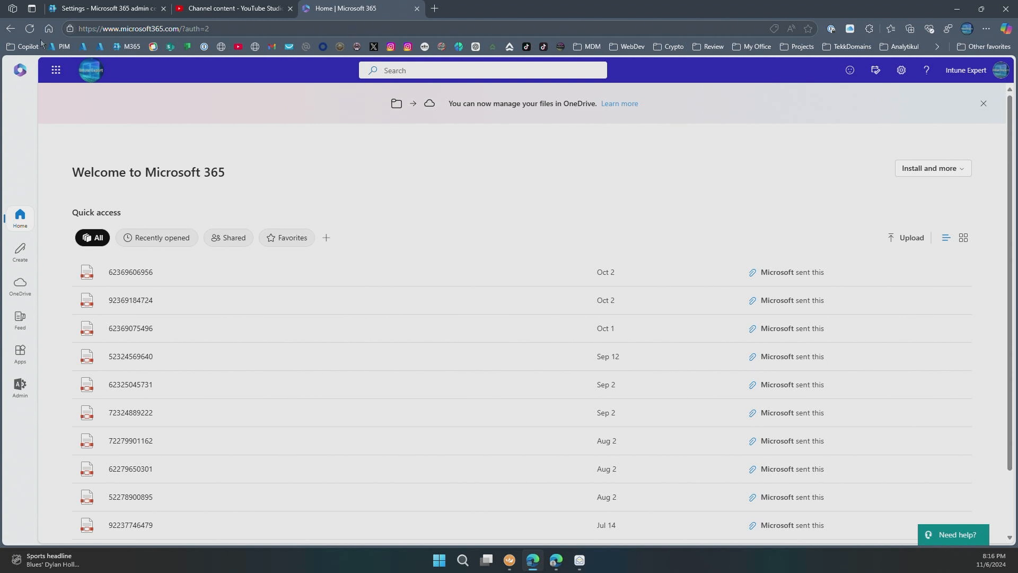
click(29, 28)
click(22, 358)
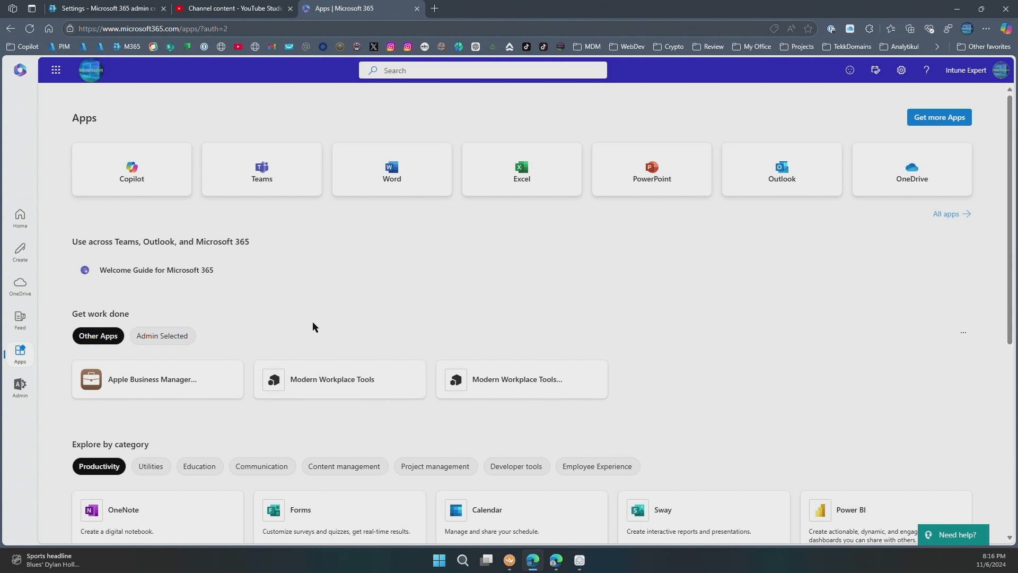
click(158, 338)
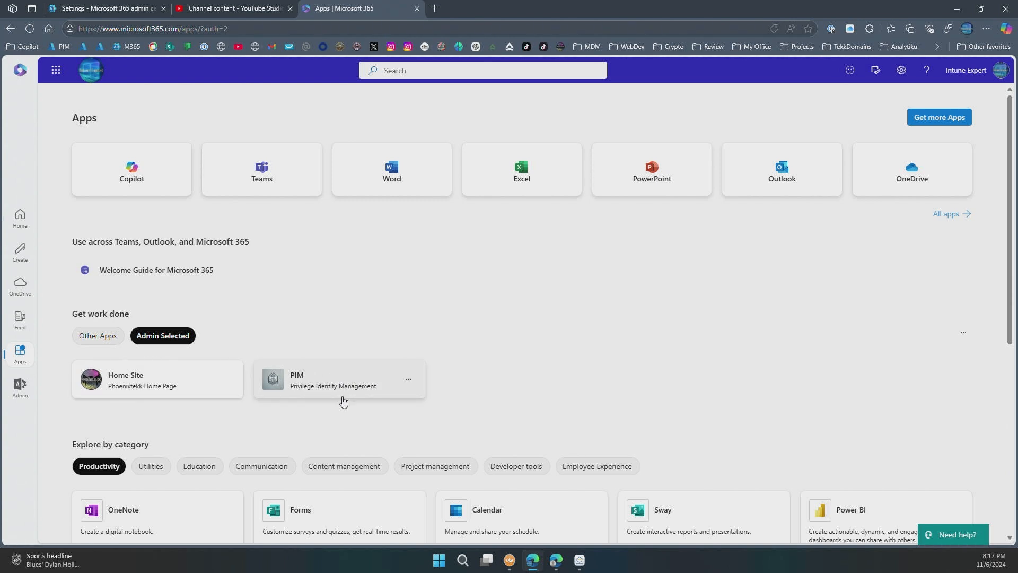
- Open the PIM tile, then go back to the Apps page and open the Home Site tile
click(355, 386)
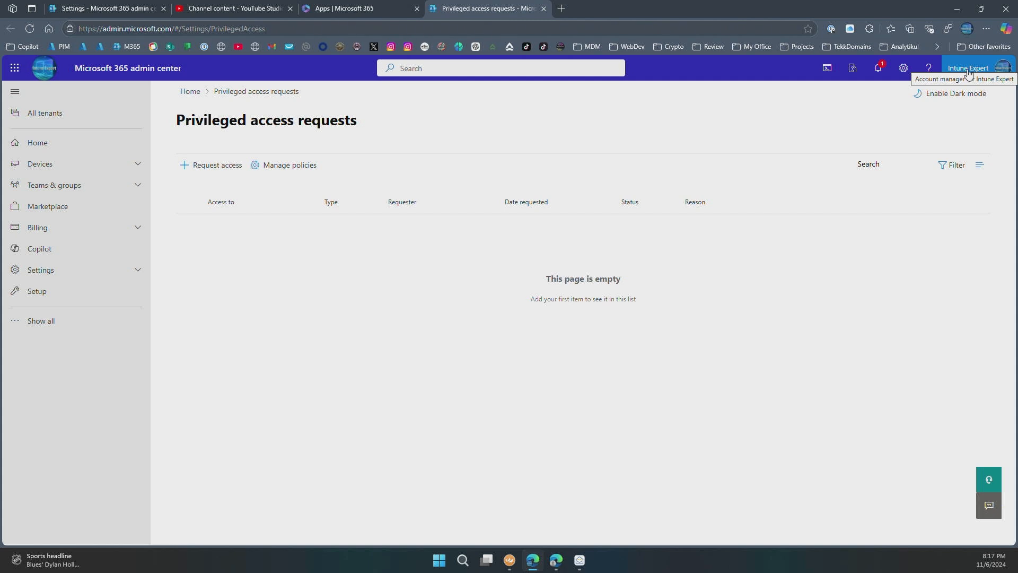
click(361, 11)
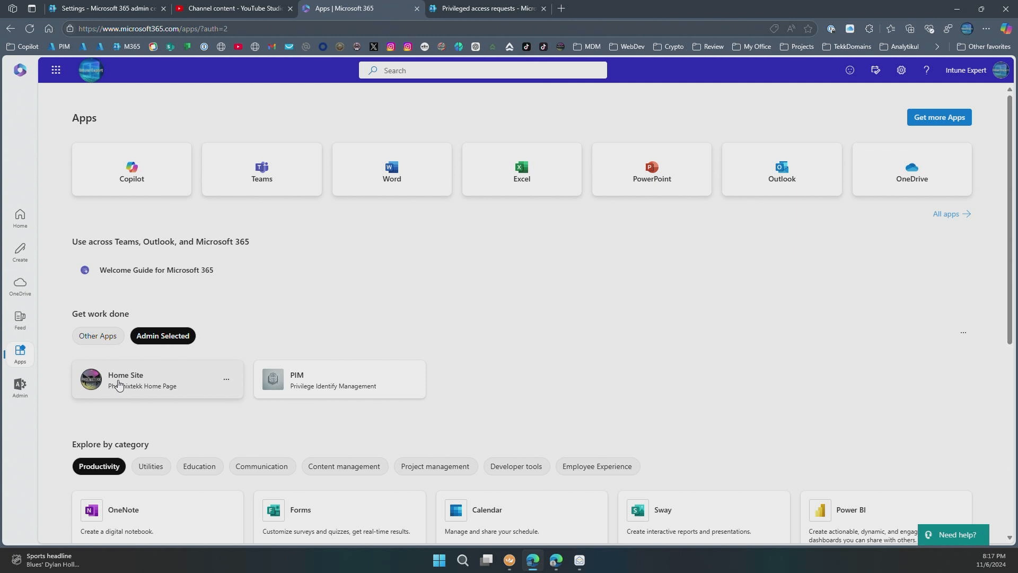
click(158, 382)
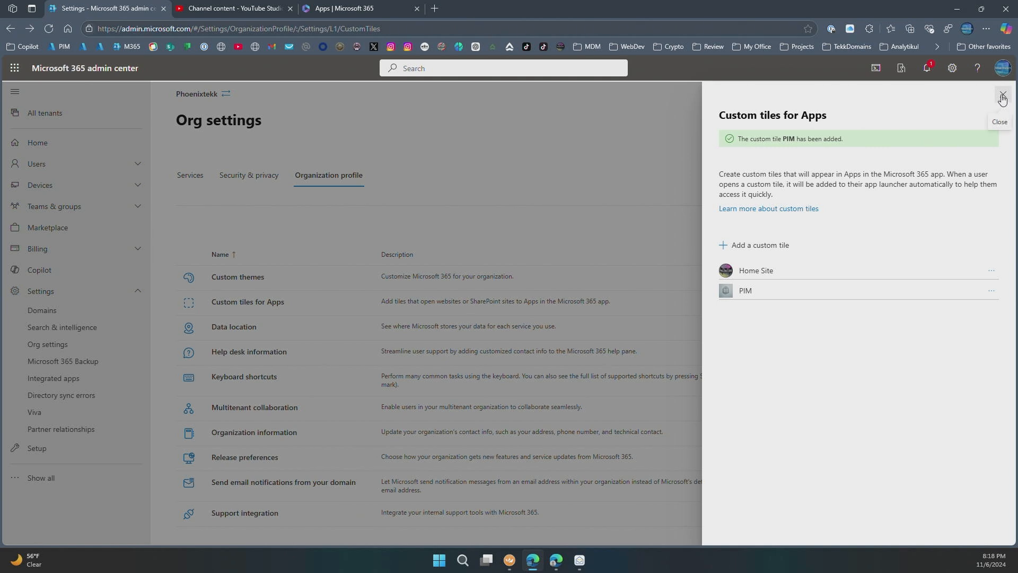
- Close the Custom tiles panel and review the tenant's Data location details
click(1002, 98)
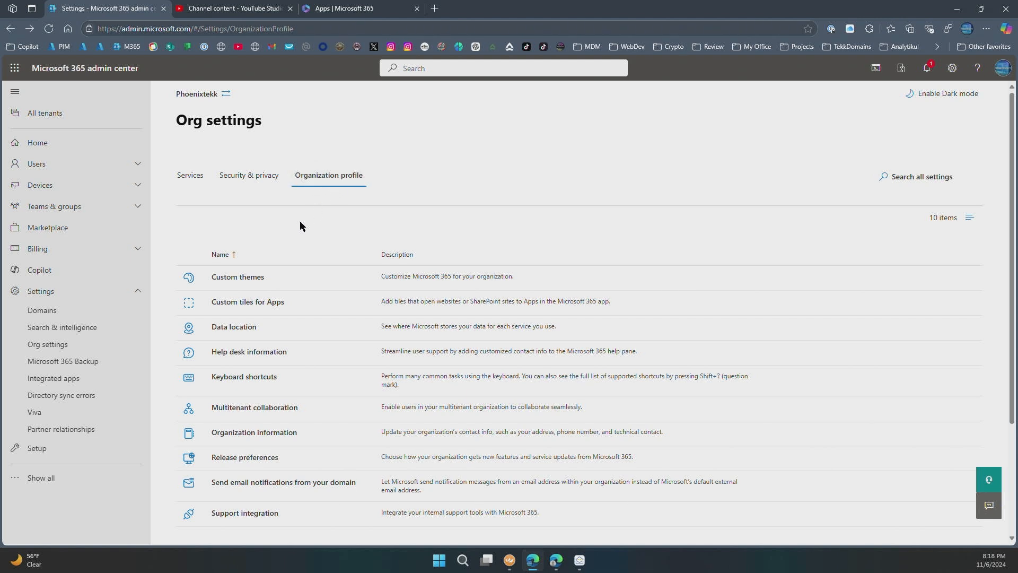
click(228, 333)
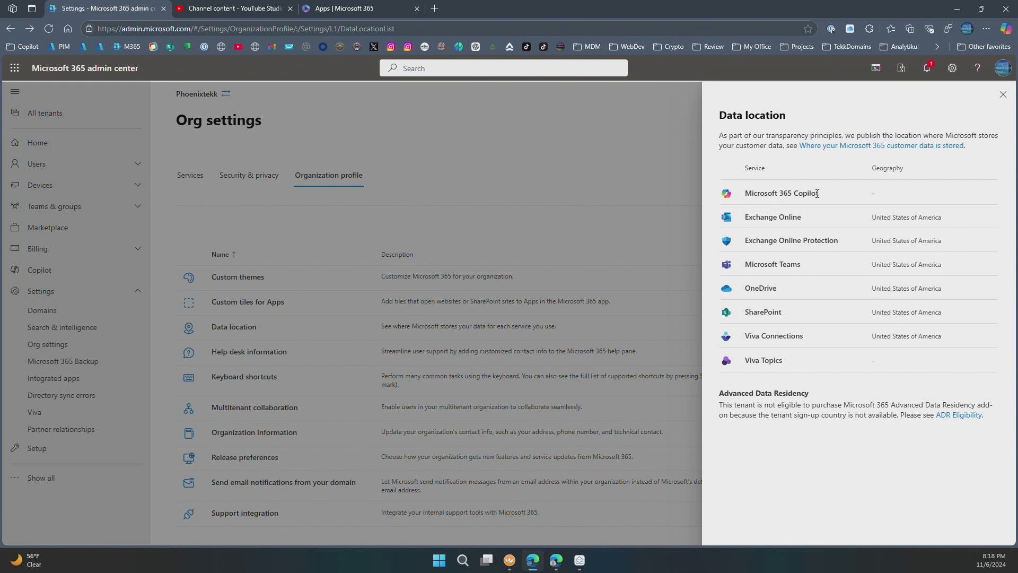
click(1002, 95)
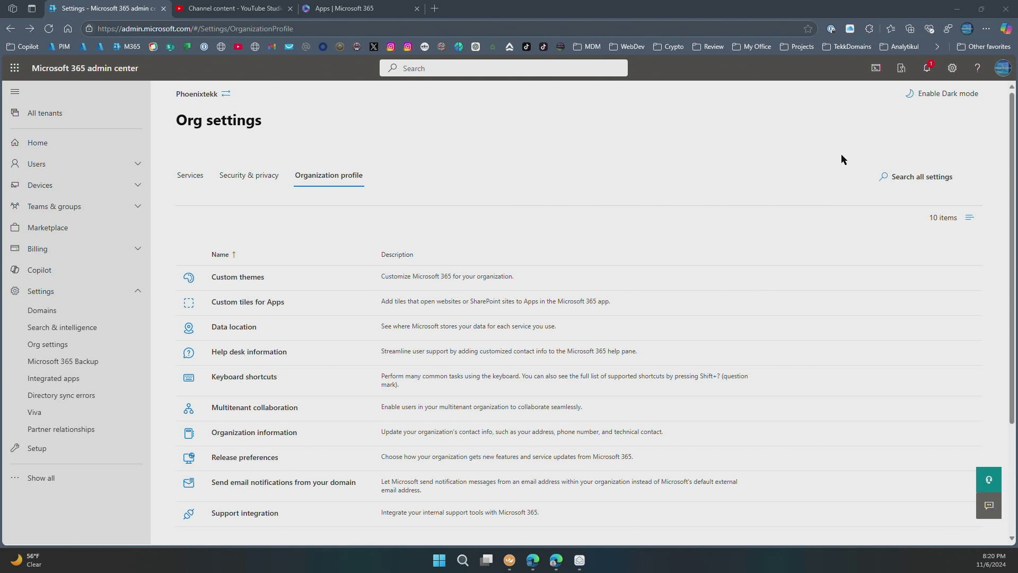
- Check Support History in the Help pane, then go to the Microsoft 365 Apps page
click(976, 73)
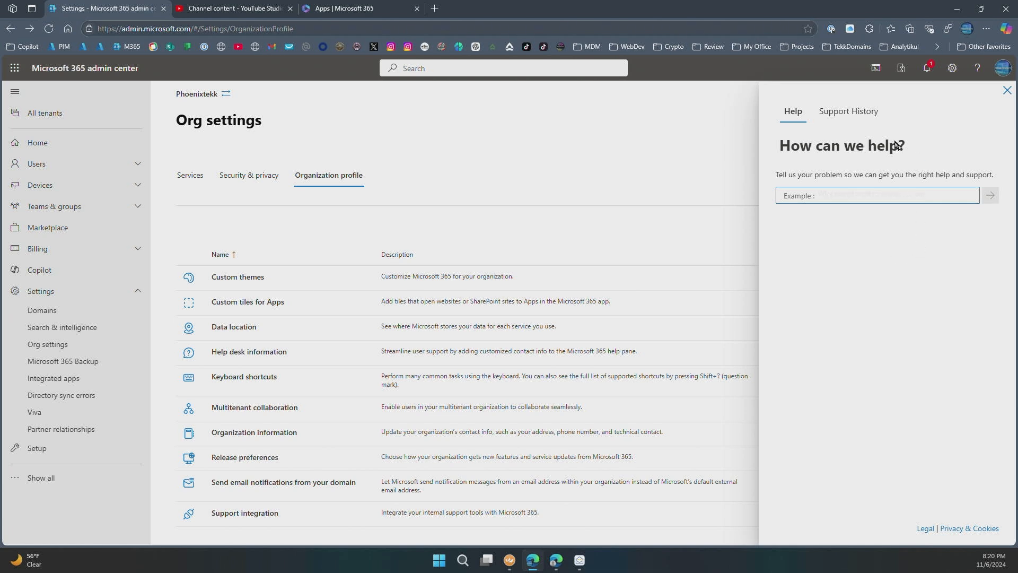
click(840, 115)
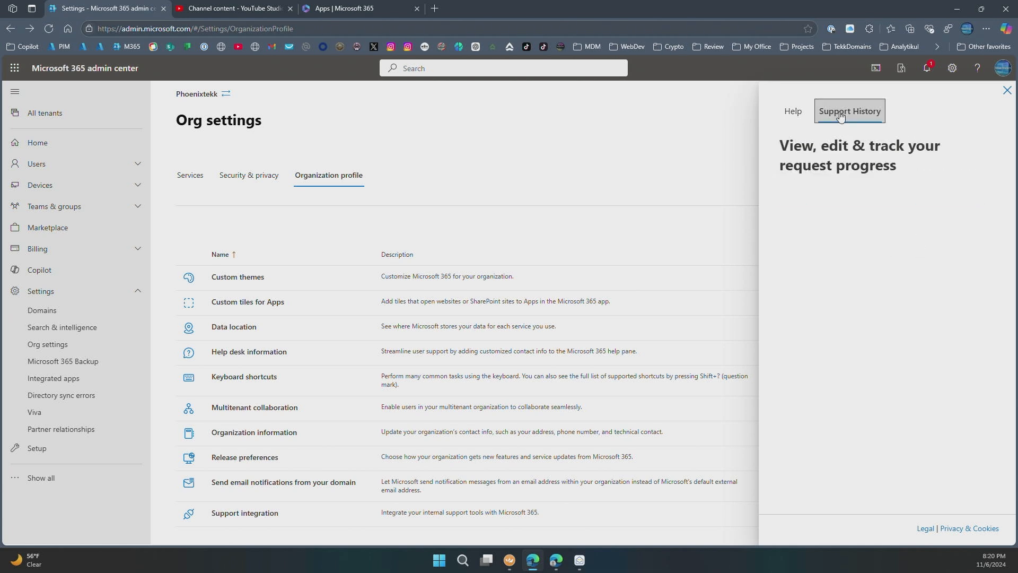
click(793, 114)
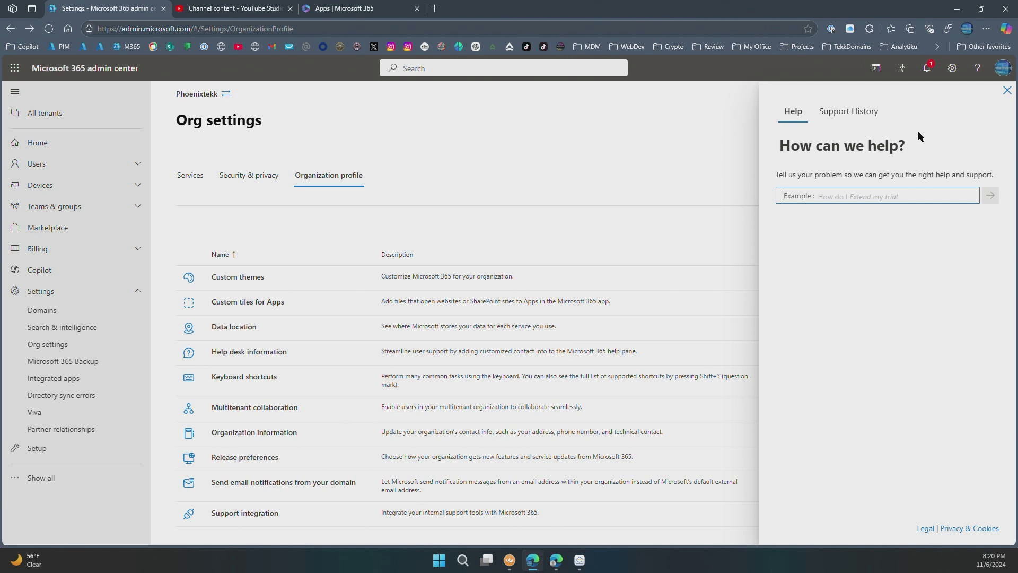
click(1007, 90)
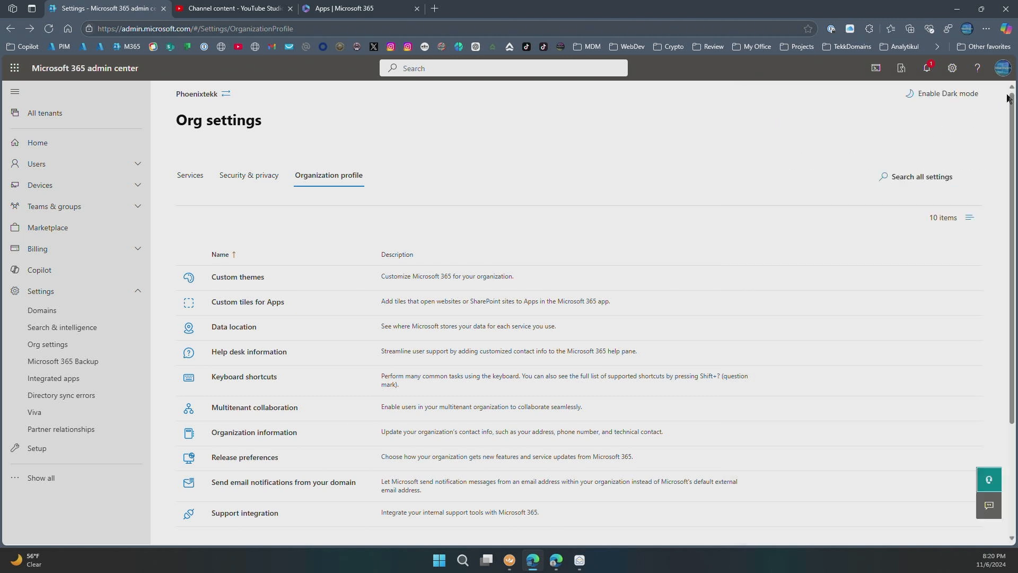
click(356, 11)
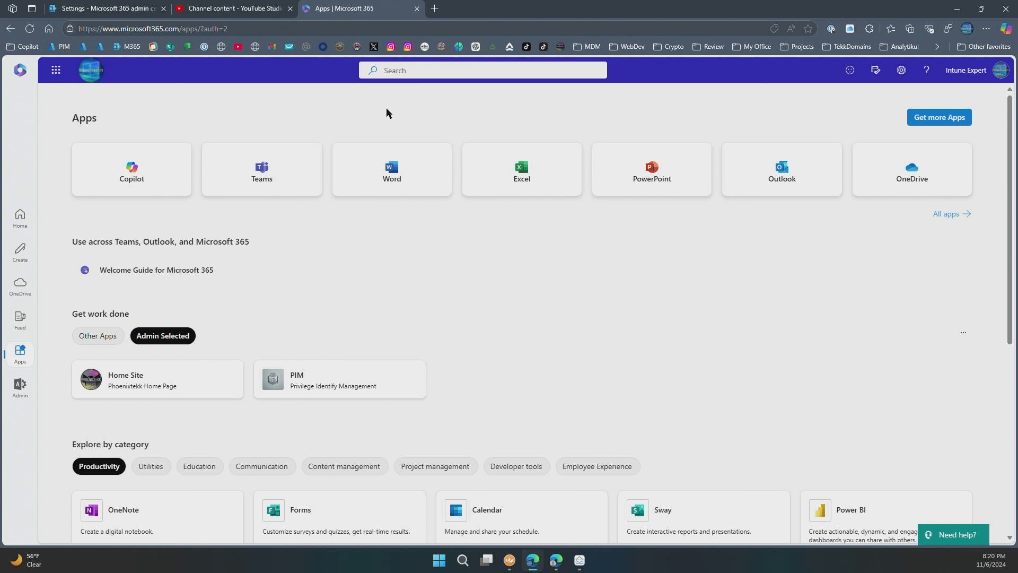
- Reload the Apps page, check its Help pane for help desk info, then return to Org settings
click(31, 34)
click(926, 72)
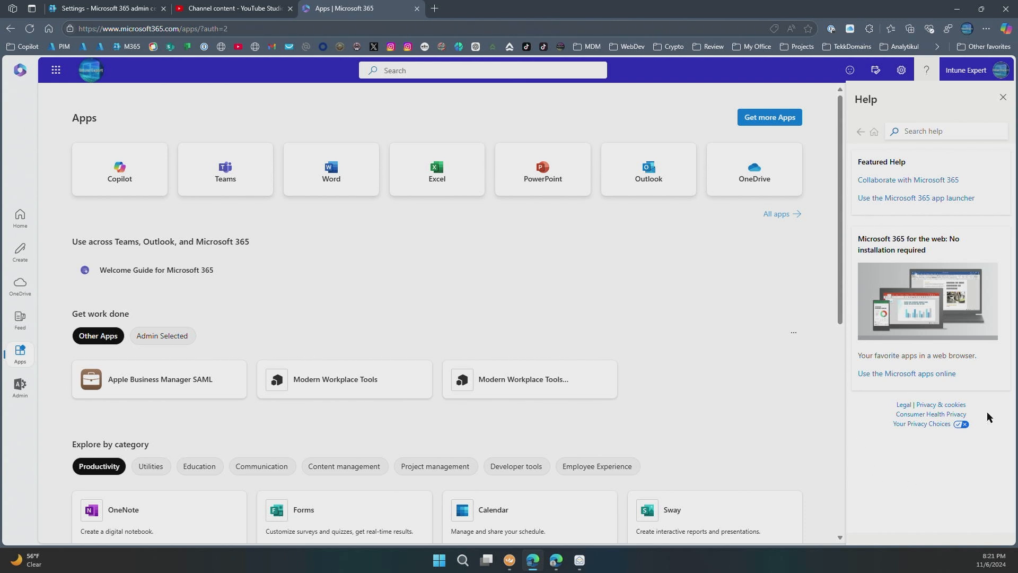
click(116, 9)
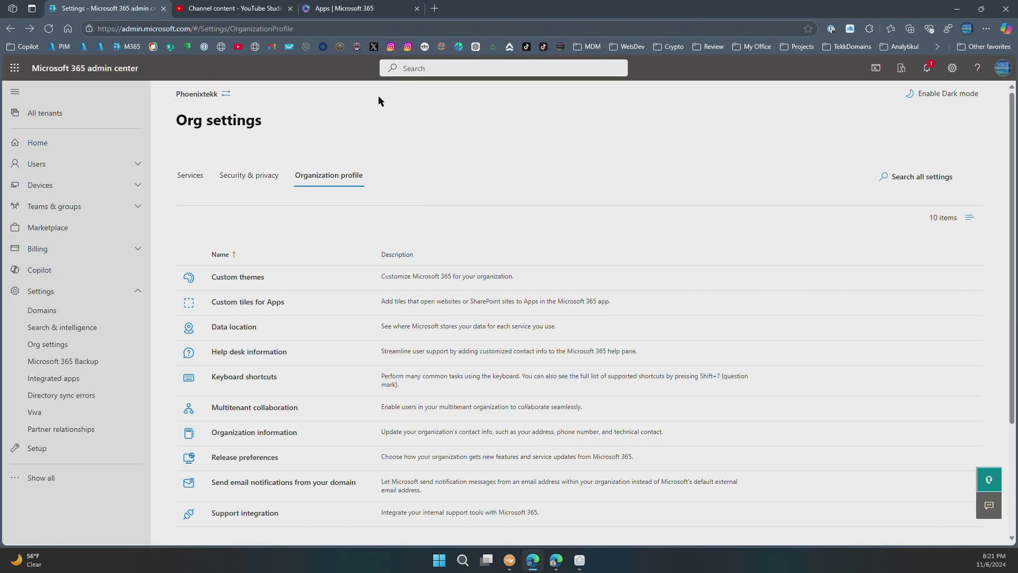
- Enable custom help desk contact information titled 'Intune Expert Help Desk'
click(244, 352)
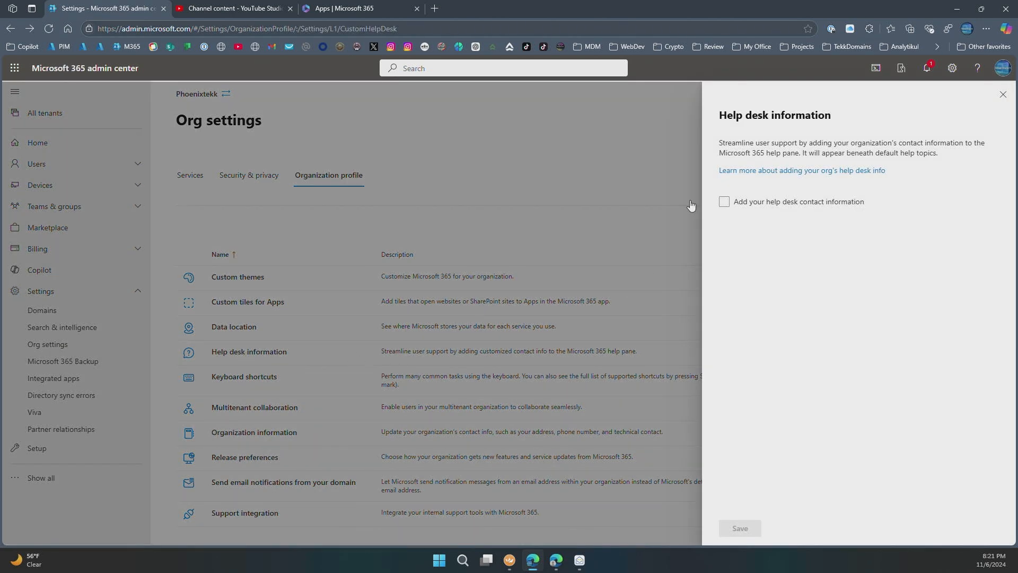
click(723, 202)
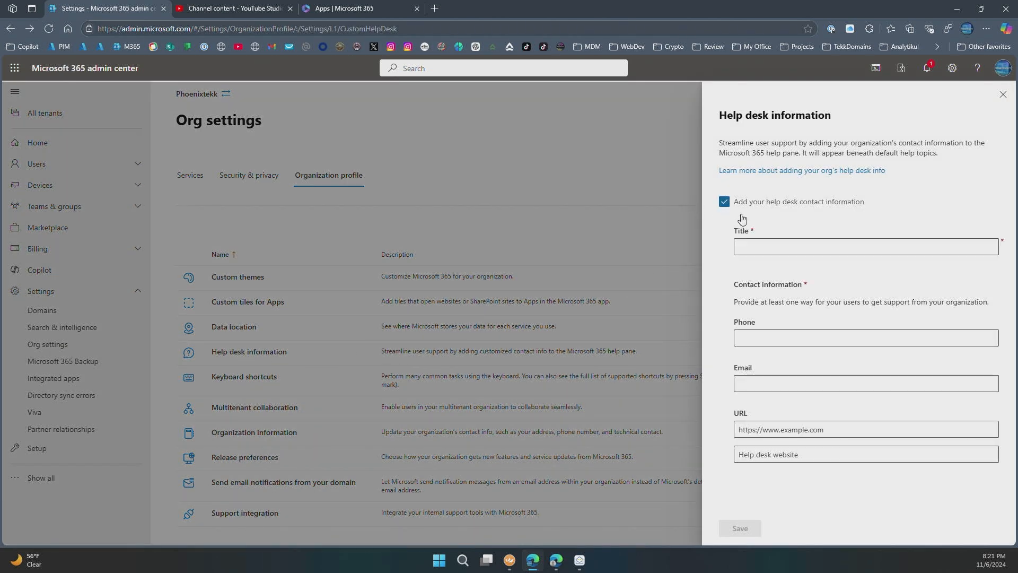
click(784, 249)
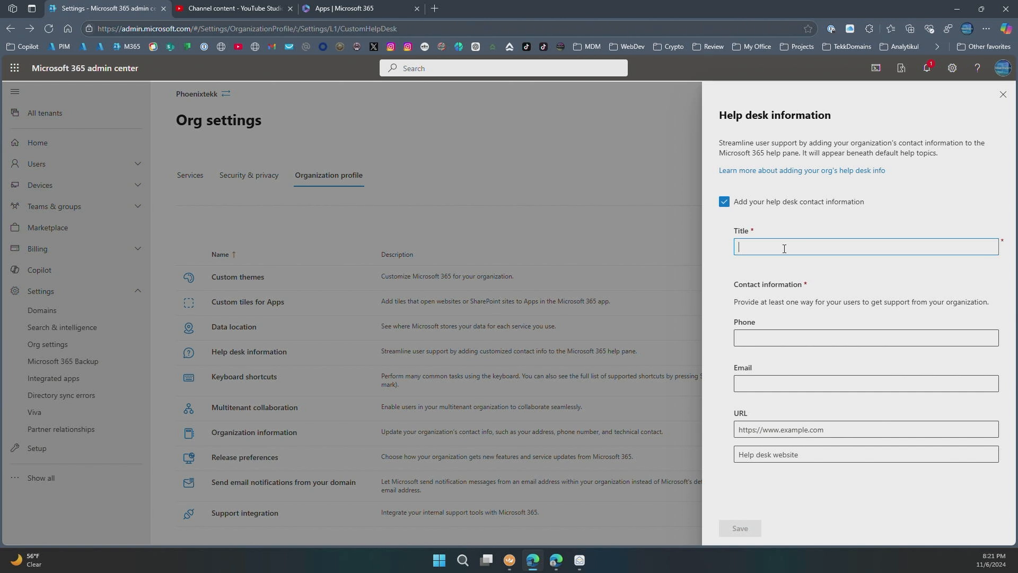
text(Intune Expert Help Desk)
click(807, 336)
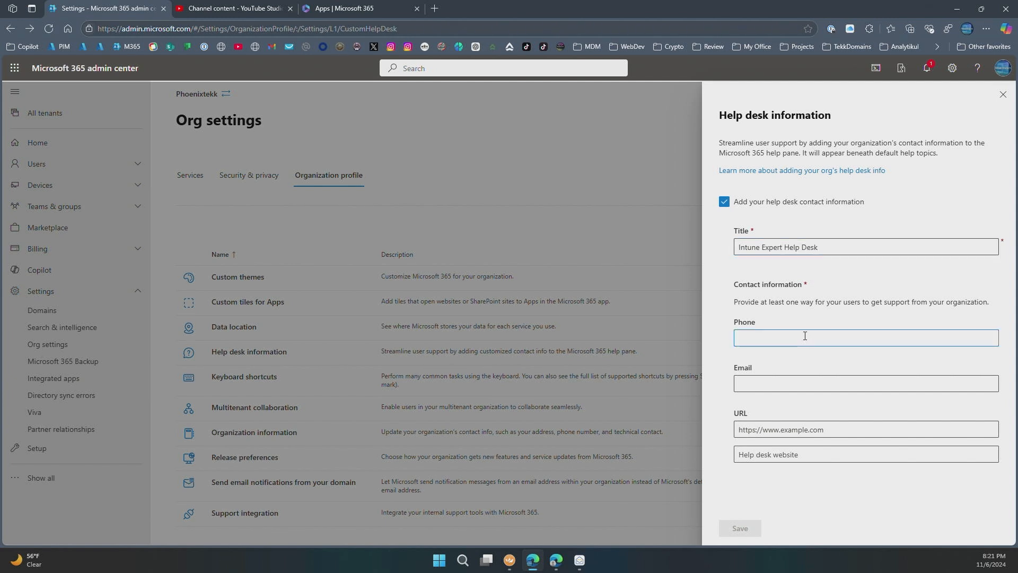
key(Tab)
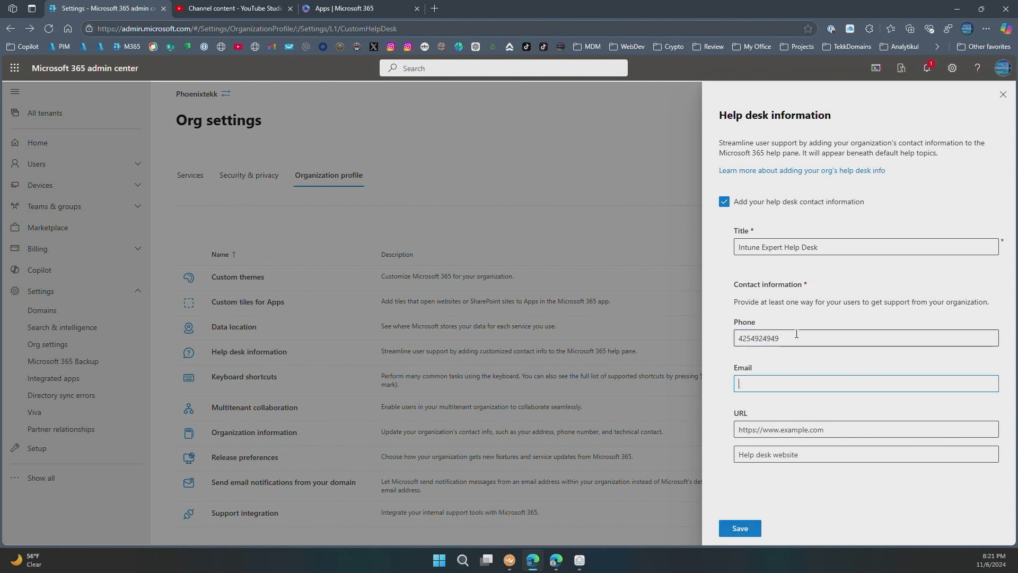
key(Tab)
text(h)
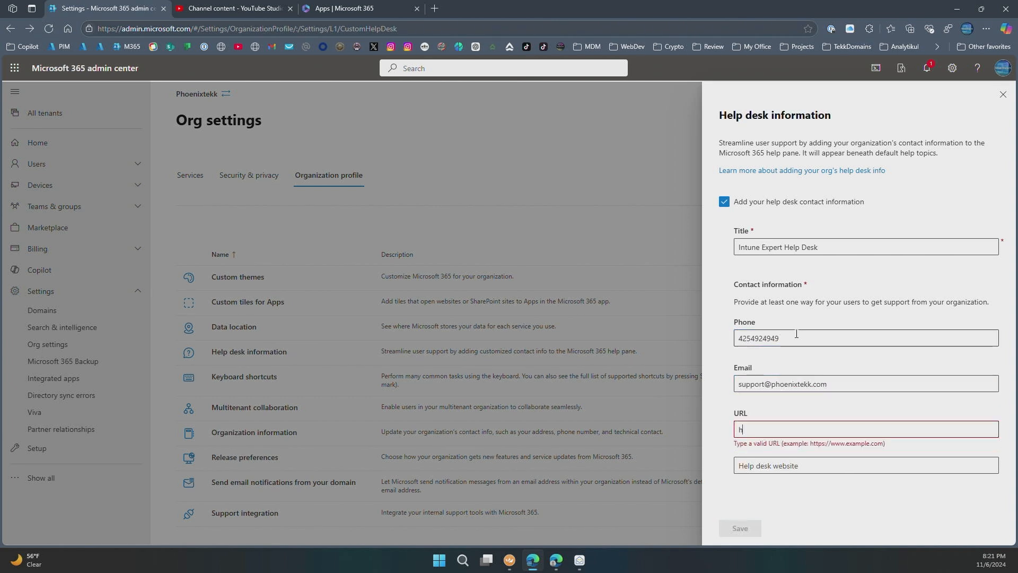
text(ttps://www.phoenixtekk.com/support)
key(Tab)
text(W)
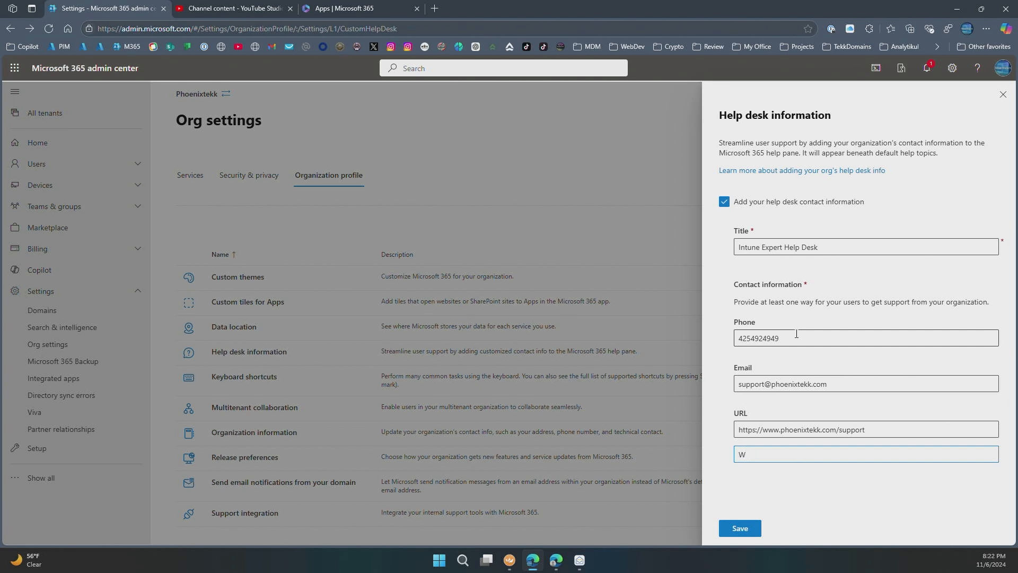
key(BackSpace)
text(Support Site & Resources)
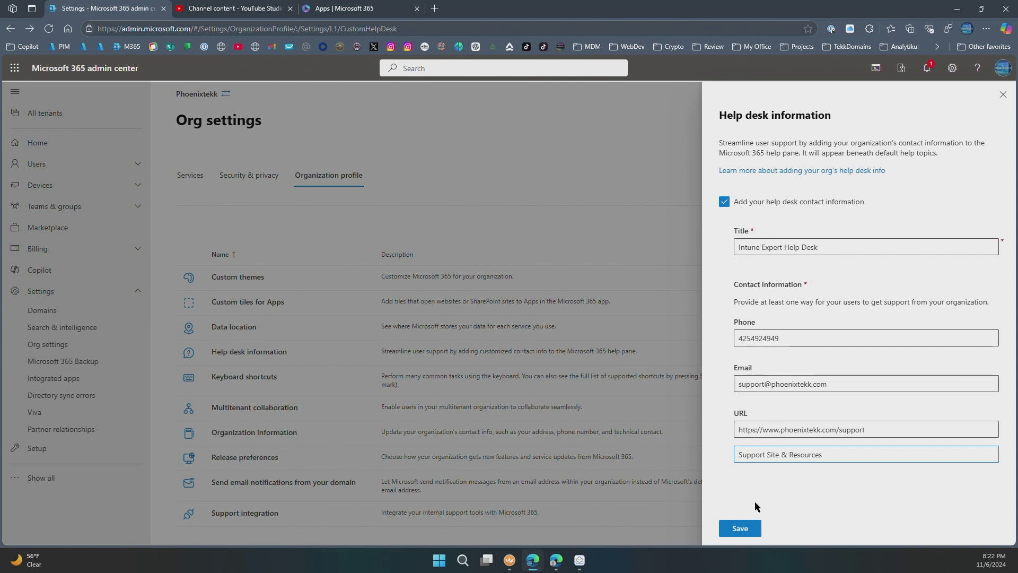
click(741, 528)
click(1002, 95)
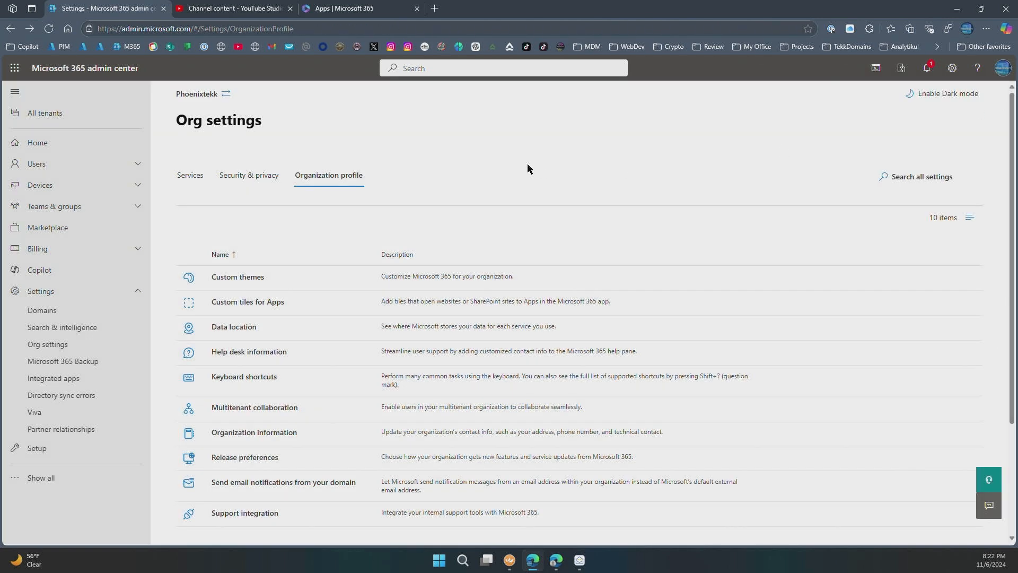
- Reload the Apps page and open Help to see the new help desk contacts
click(352, 11)
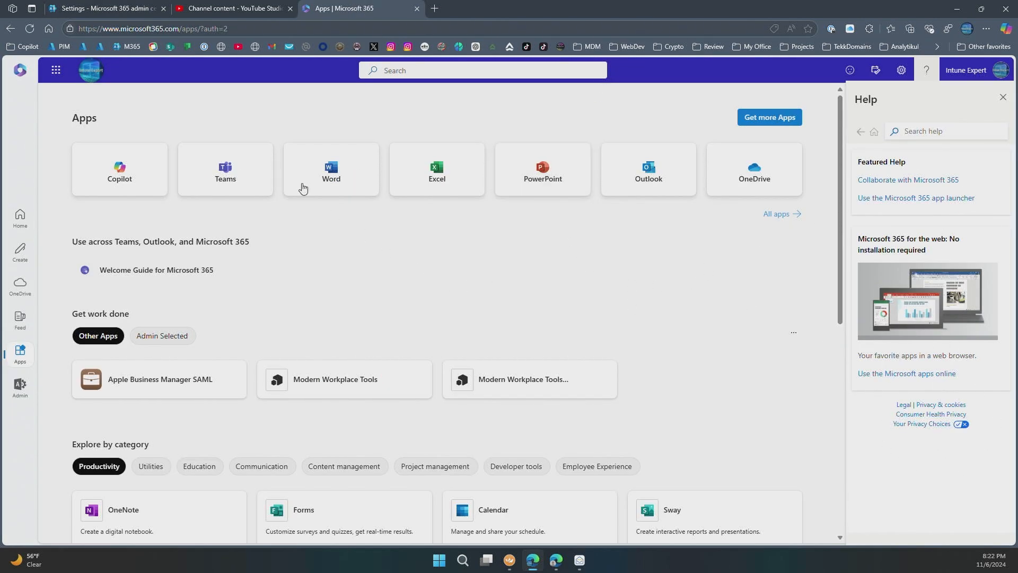
click(31, 29)
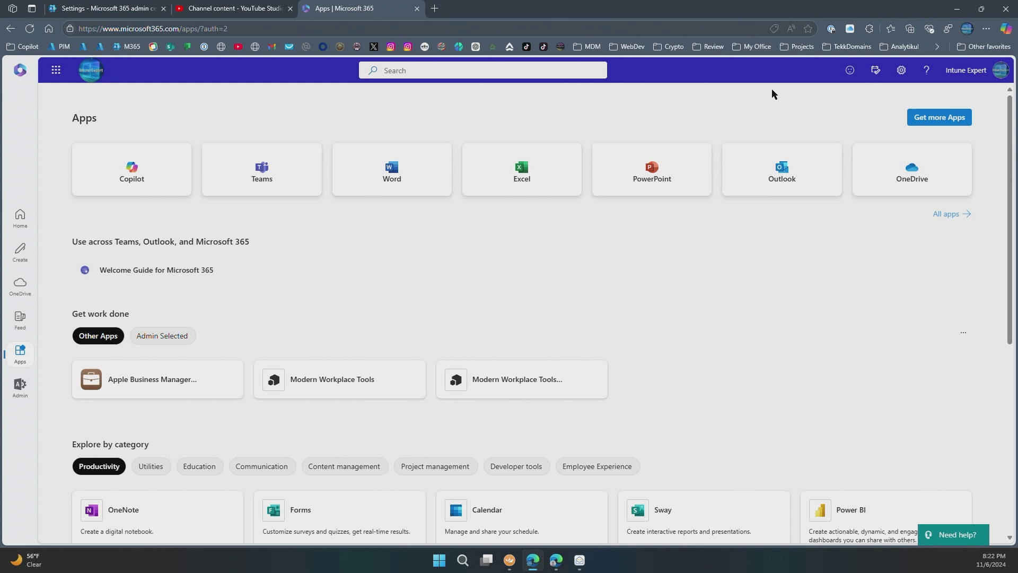
click(926, 75)
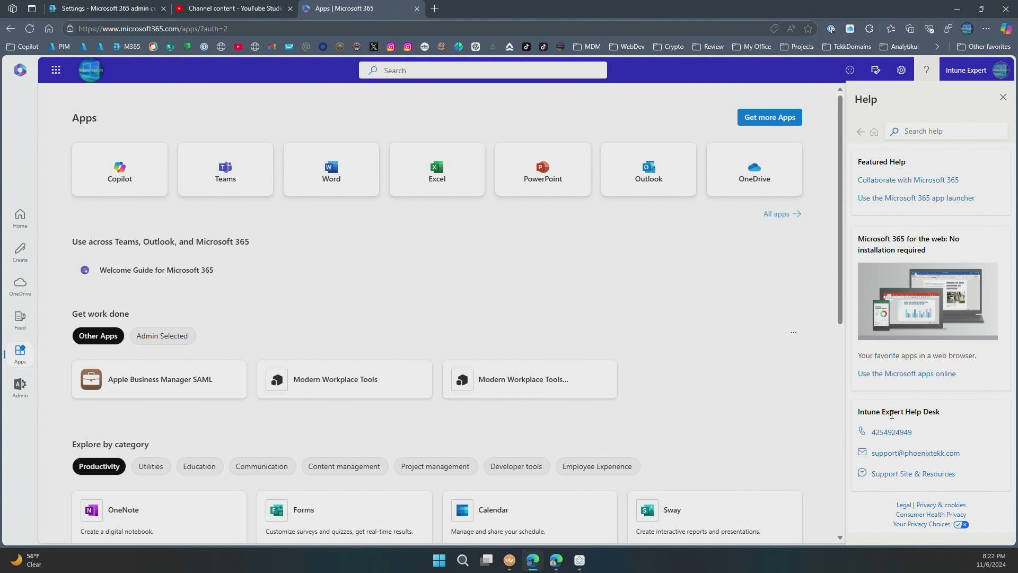
- Test the support e-mail link and the Support Site & Resources link, closing each afterwards
click(881, 457)
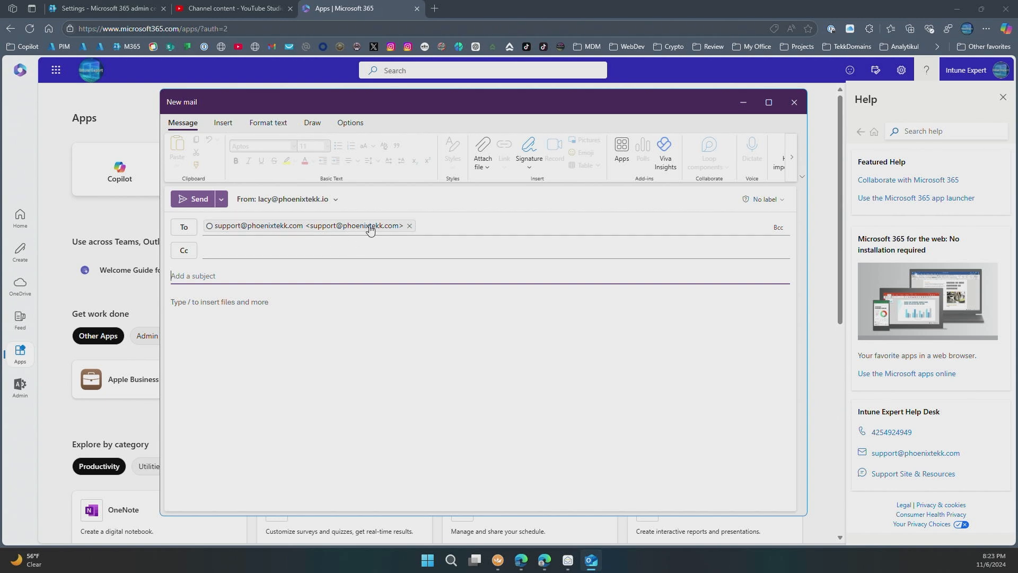
click(794, 103)
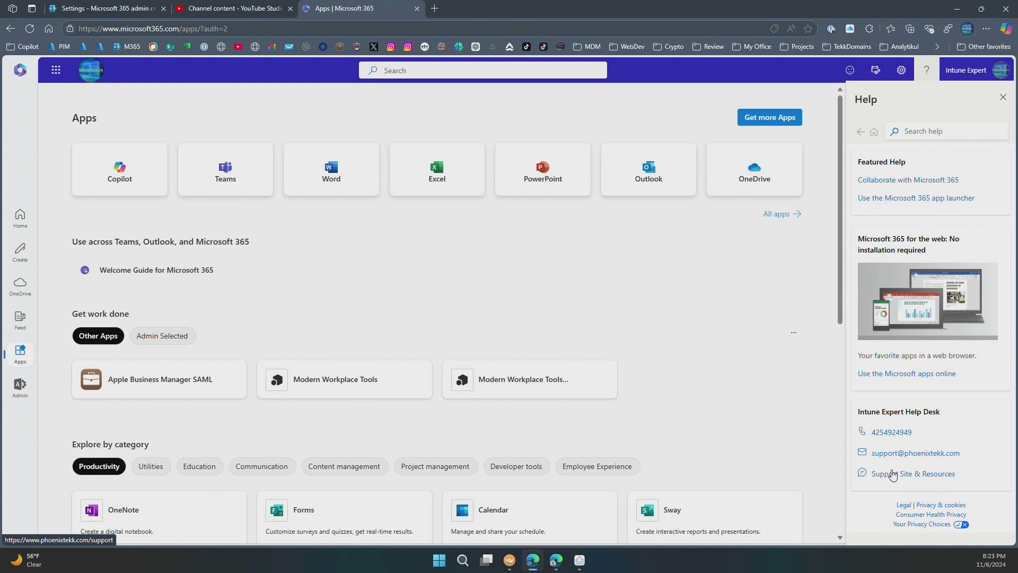
click(892, 473)
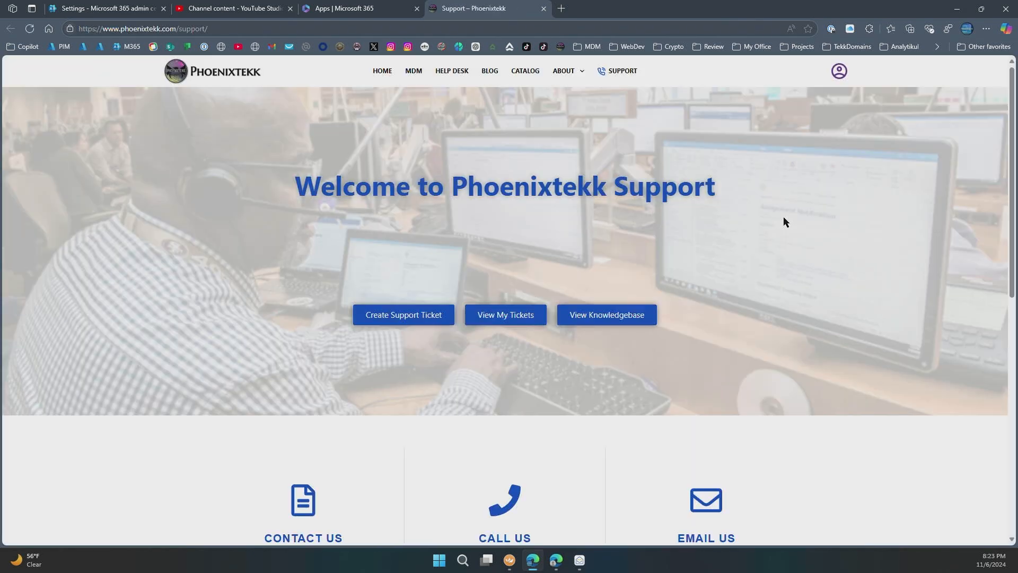
key(ctrl+w)
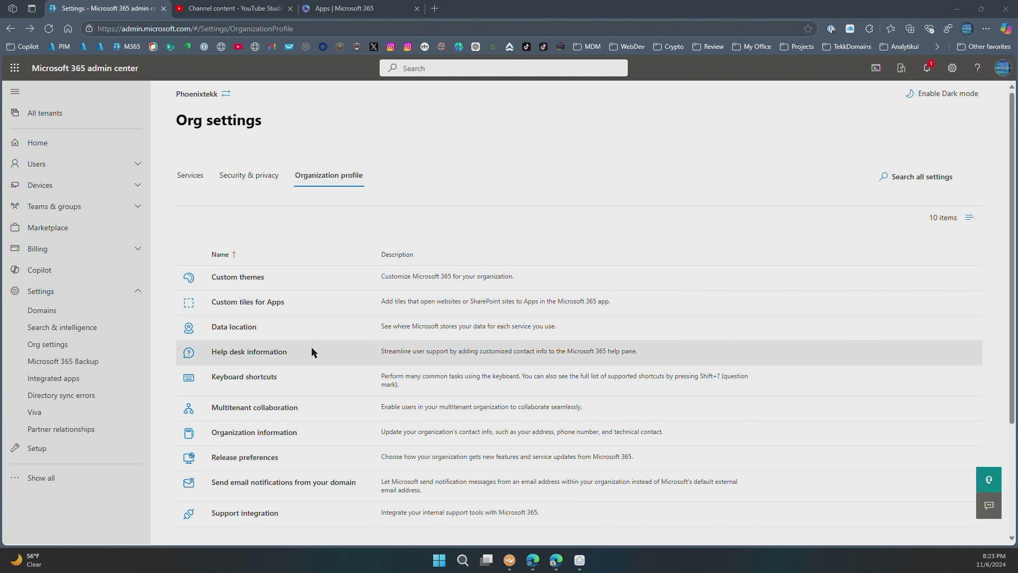
- Open the Keyboard shortcuts settings in Org settings
click(247, 380)
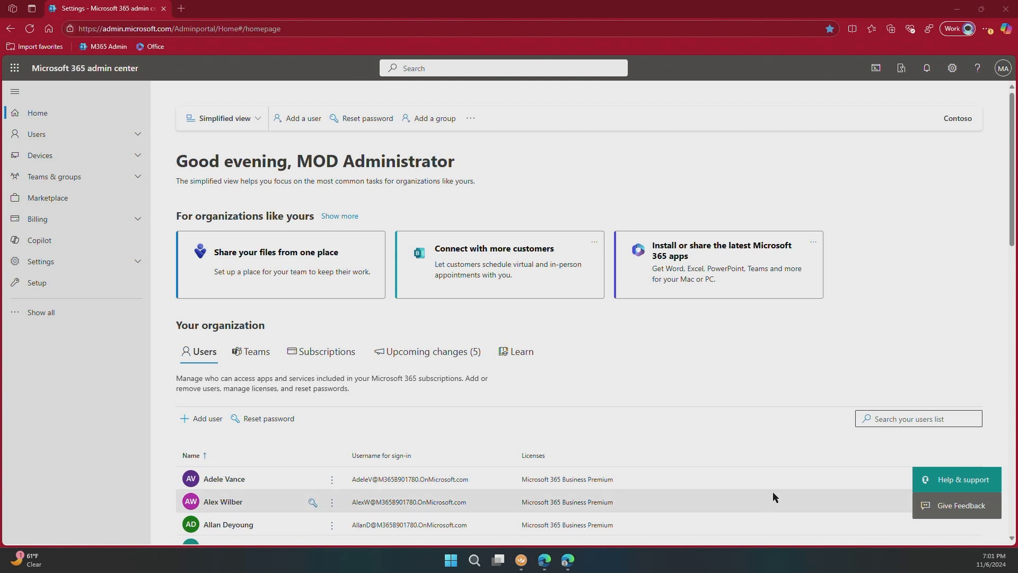
- Bring the CDX browser window forward and show its All admin centers page
mouse_move(553, 561)
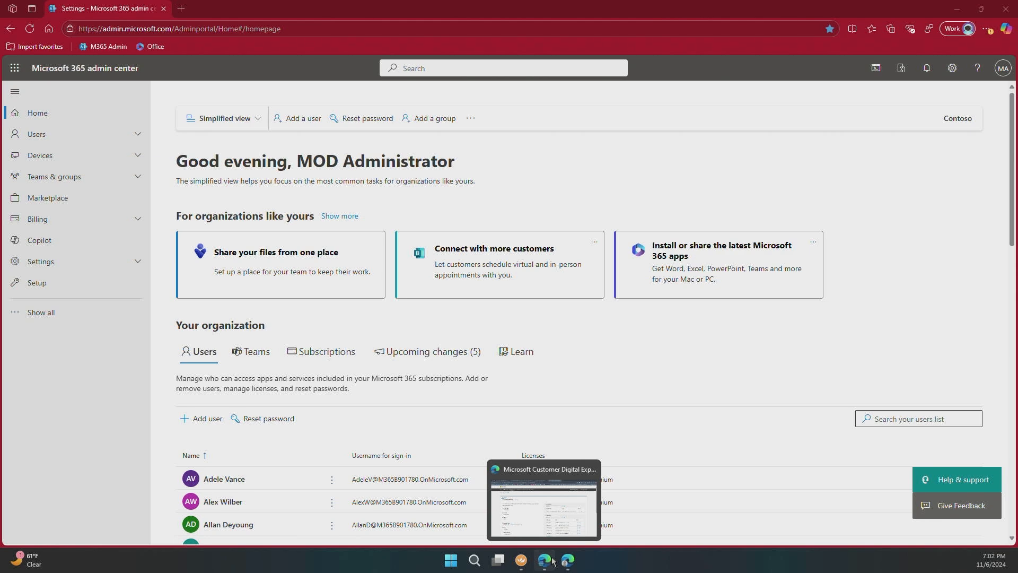
click(553, 560)
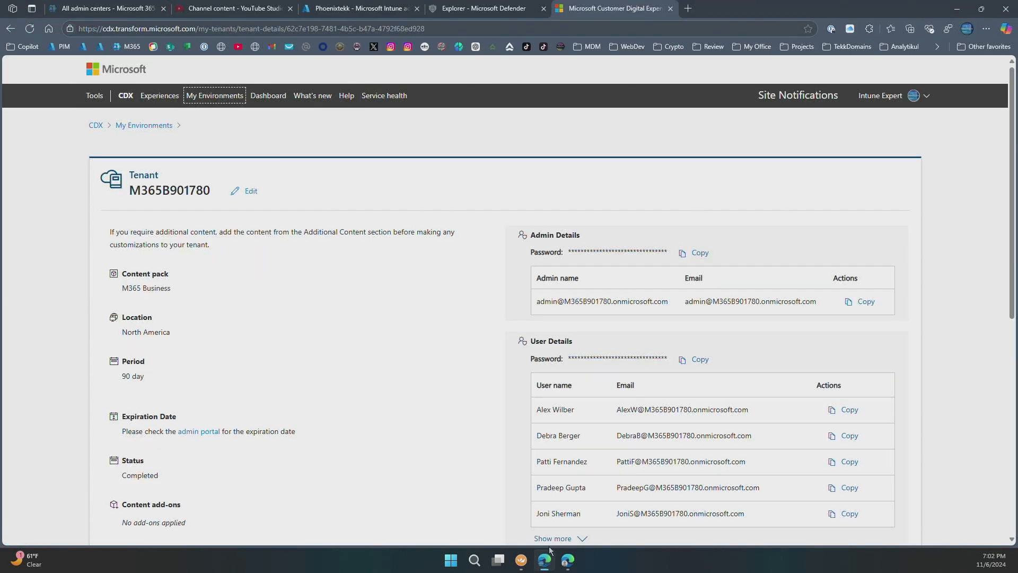
click(101, 14)
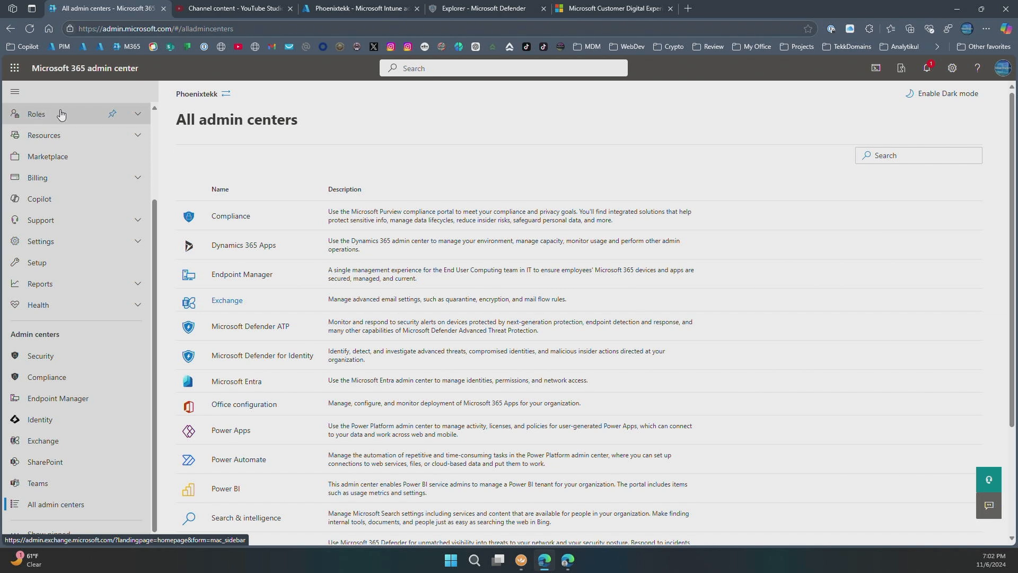
scroll(113, 168, up, 1)
scroll(106, 164, up, 1)
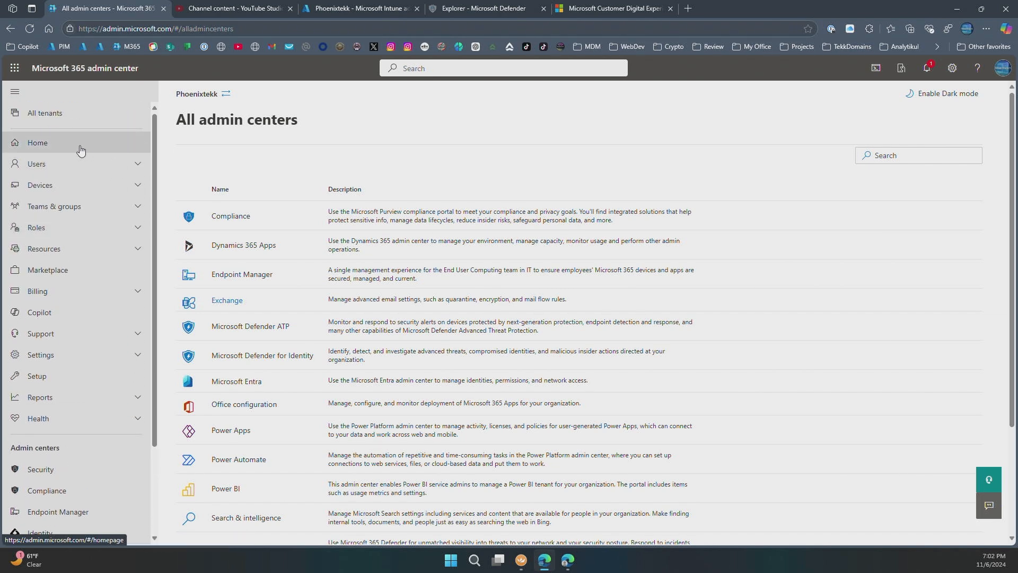
- Go from Home through Settings > Org settings > Organization profile to Multitenant collaboration
click(45, 141)
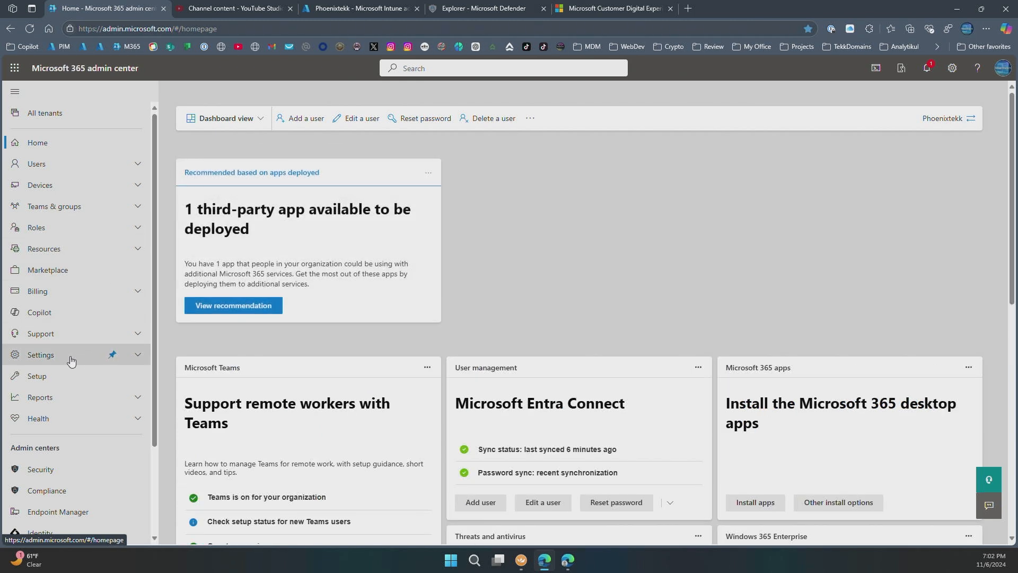
click(72, 360)
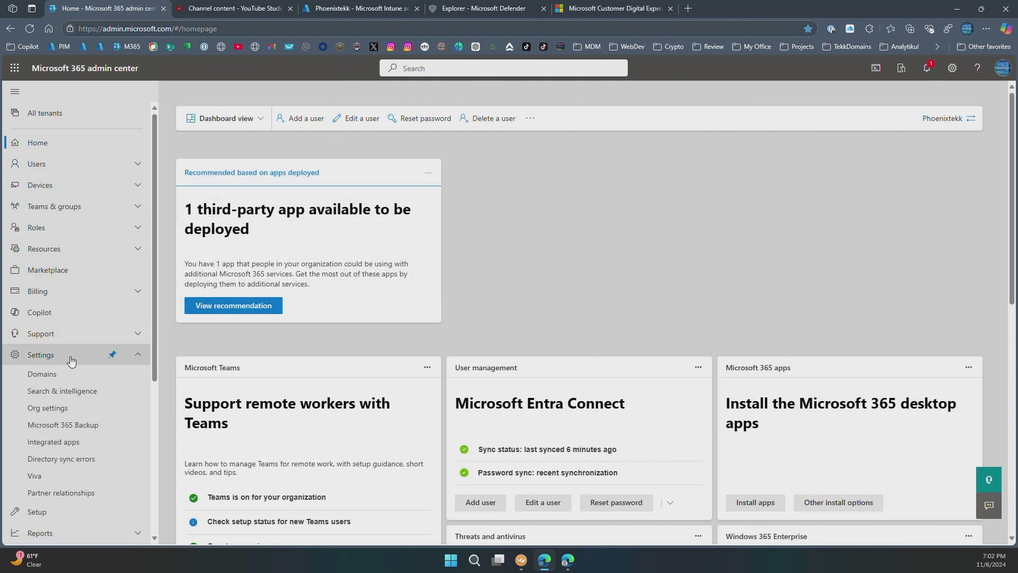
click(57, 413)
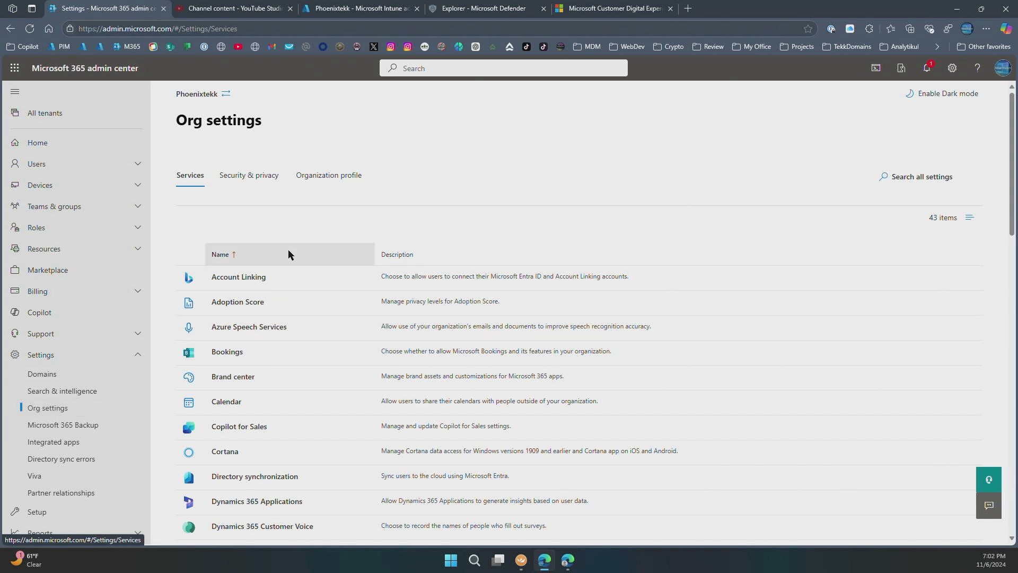
click(334, 183)
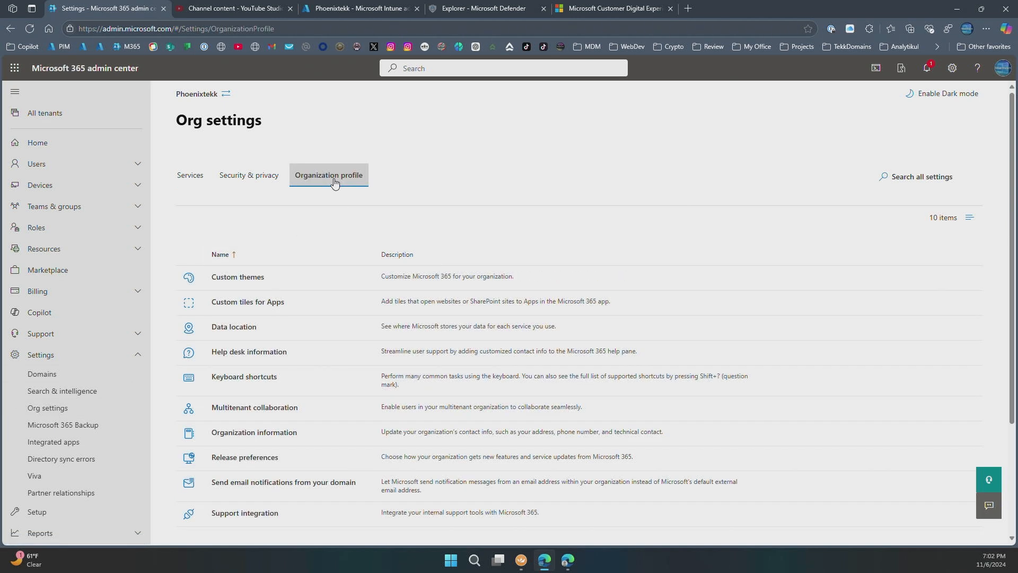
click(250, 408)
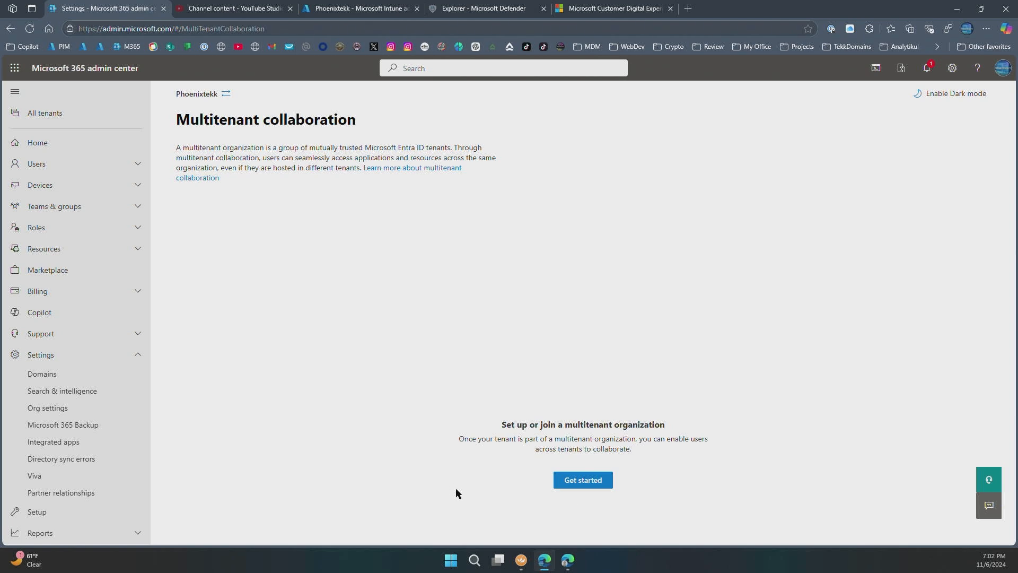
- Choose Create a new multitenant organization, name it 'Intune Export Org', describe it 'Intune Export Organization'
click(583, 485)
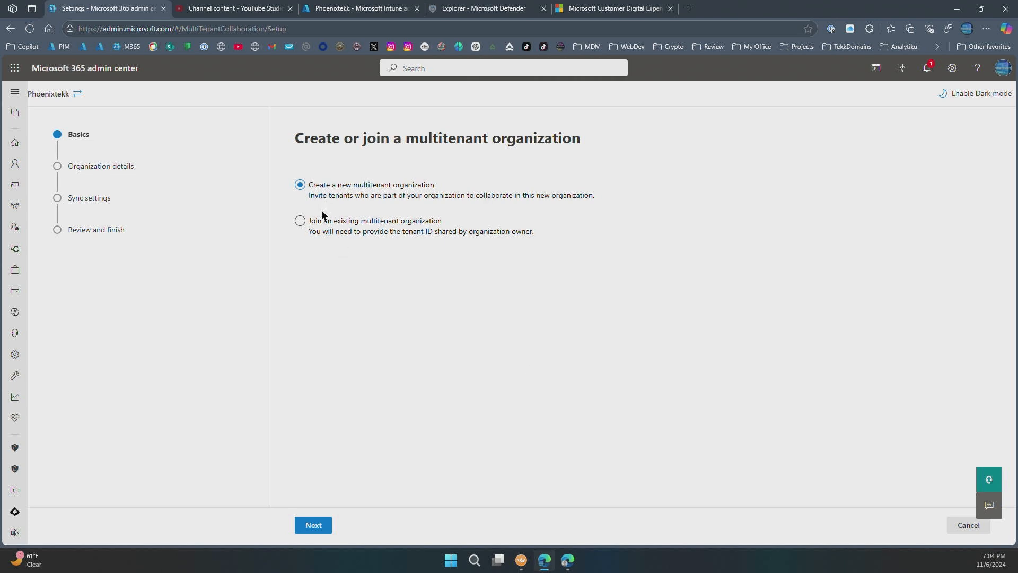
click(313, 526)
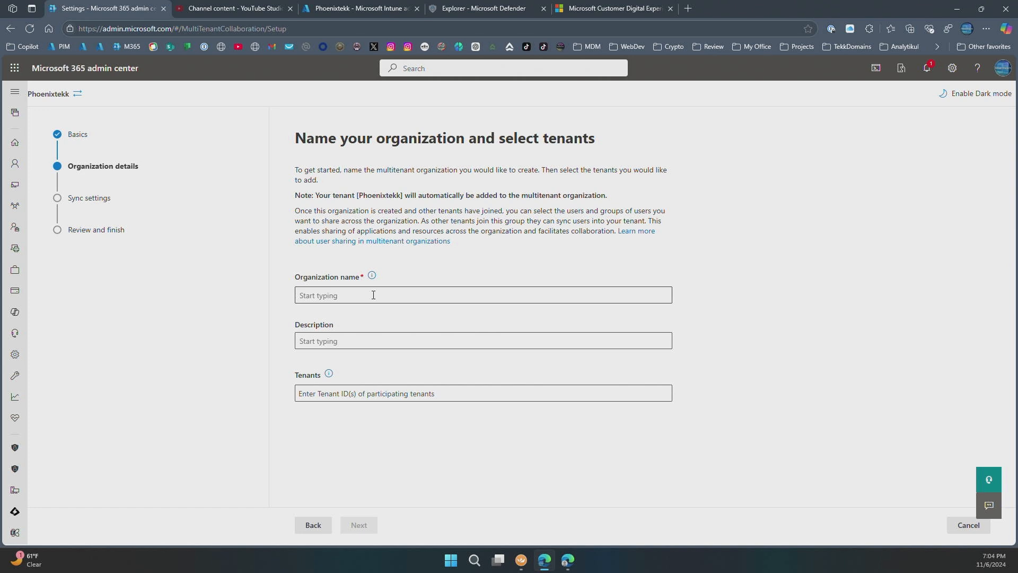
click(373, 295)
text(Intun)
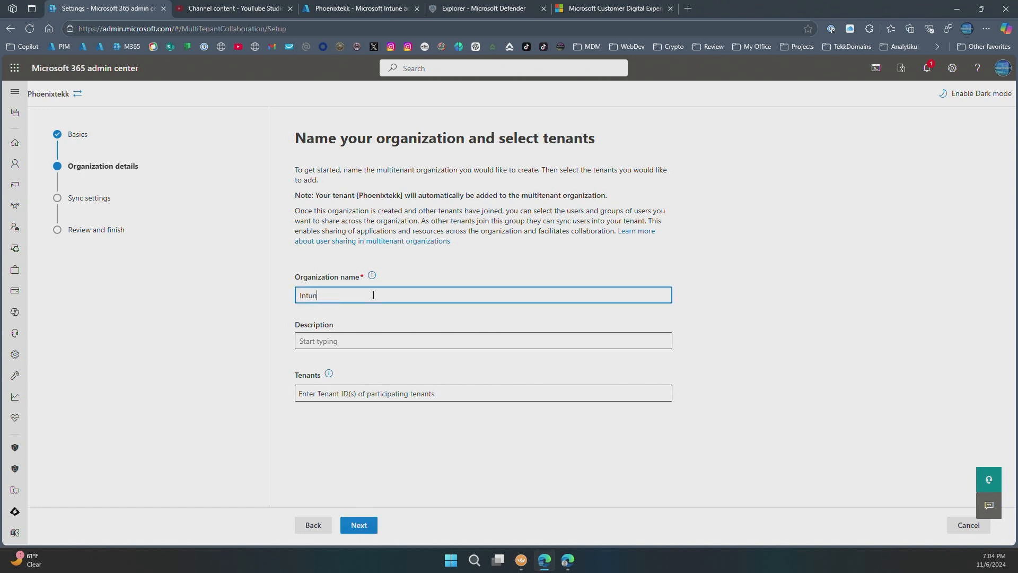
text(e Export Org)
key(ctrl+a)
key(ctrl+c)
click(395, 340)
key(ctrl+v)
text(anization)
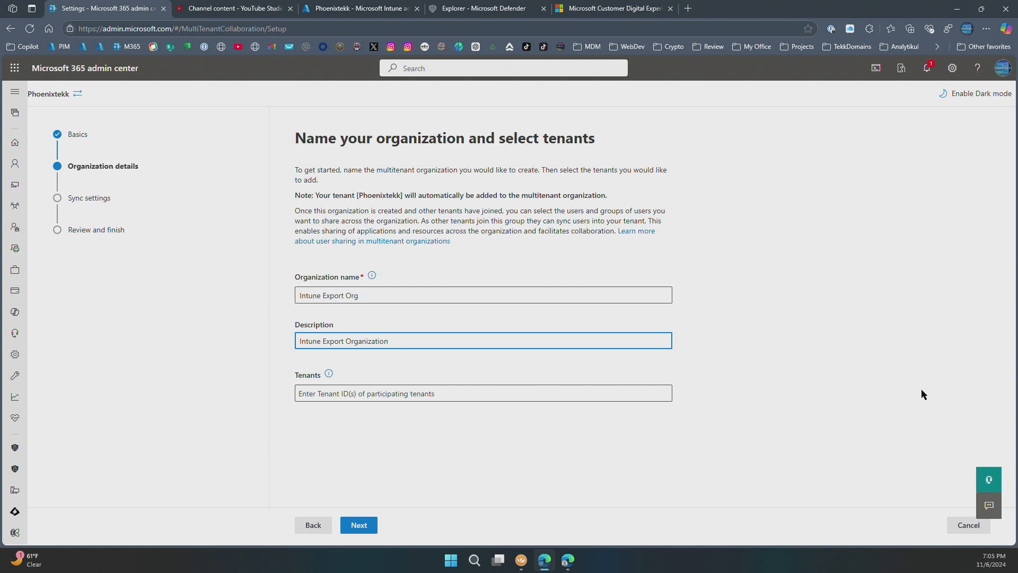
- Copy the Phoenixtekk tenant ID from Azure portal's Entra ID into the Tenants field
click(687, 8)
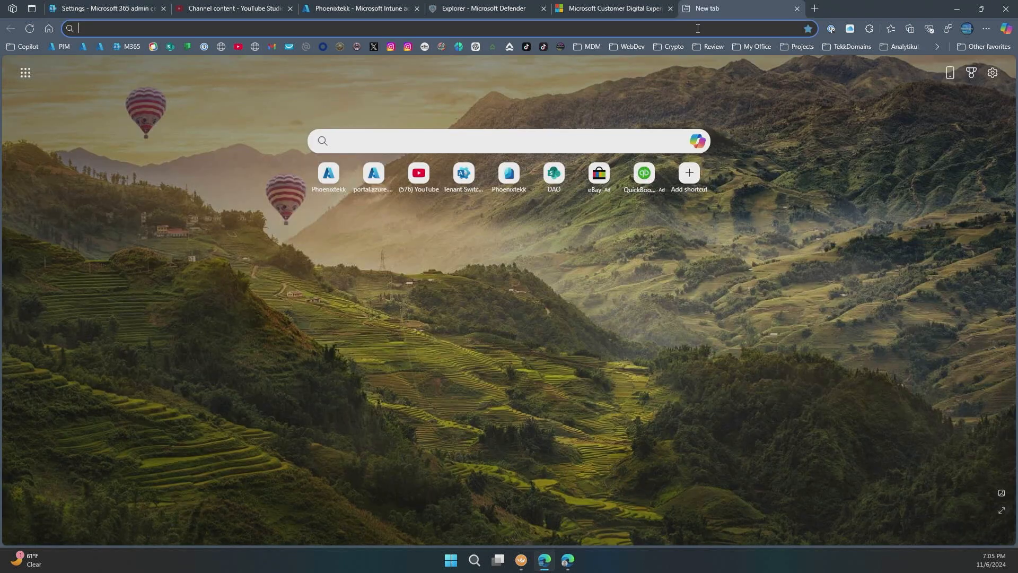
text(portal.azure.com/#home)
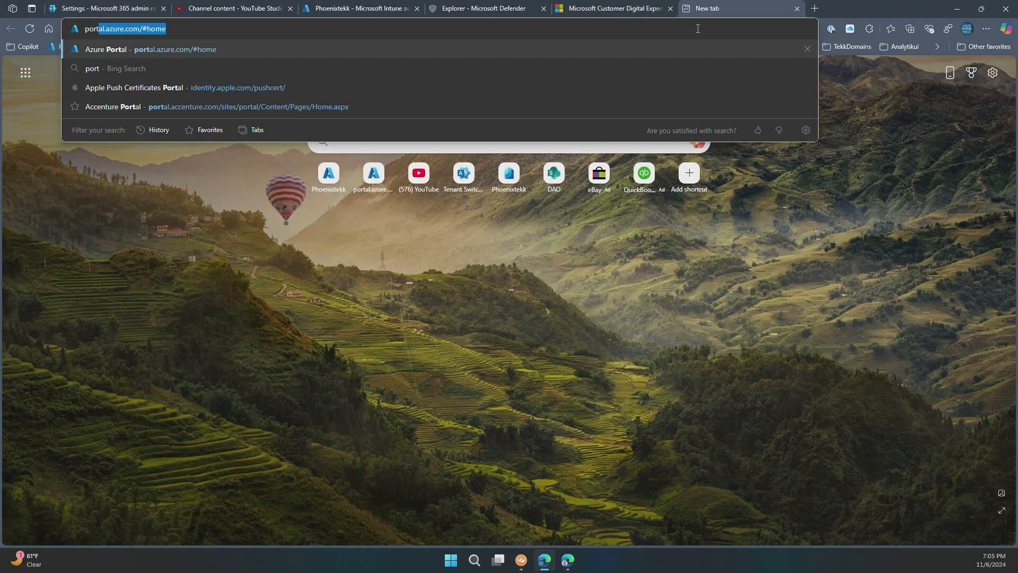
key(Return)
click(67, 206)
click(507, 277)
click(109, 8)
click(346, 393)
key(ctrl+v)
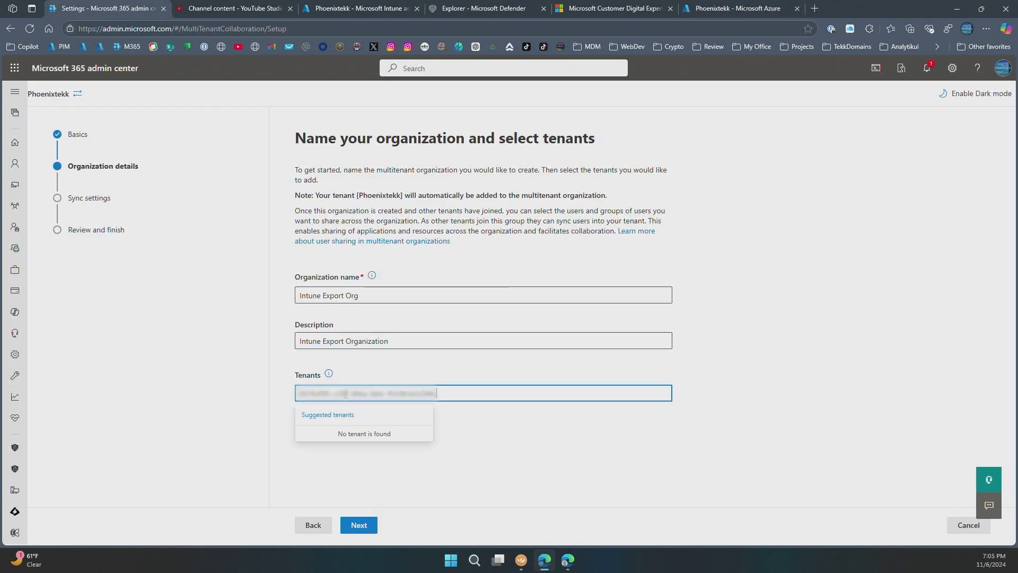
- Look up the Contoso tenant's ID in its Azure portal Entra ID, then continue to Sync settings
click(568, 559)
click(182, 8)
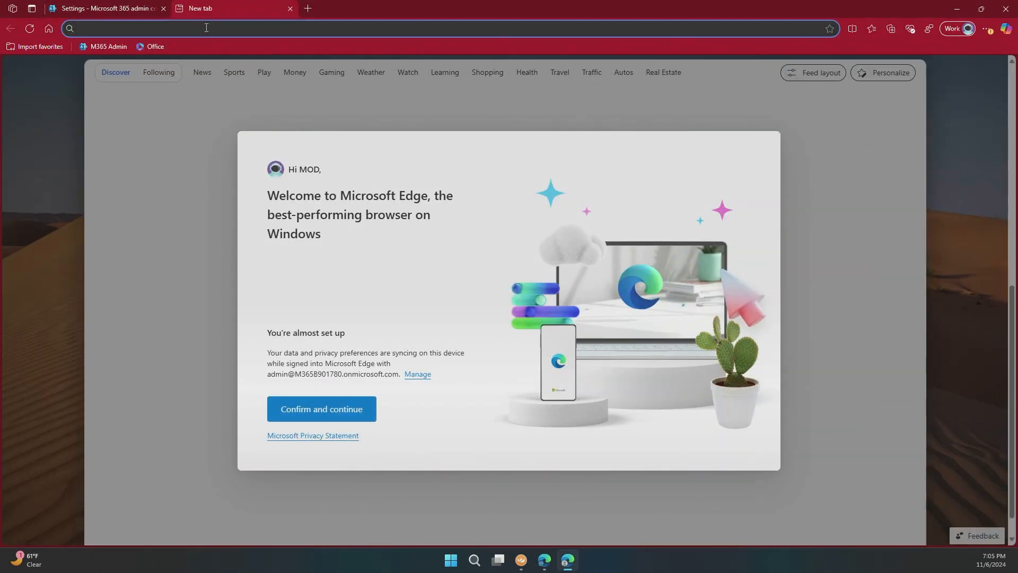
text(porta)
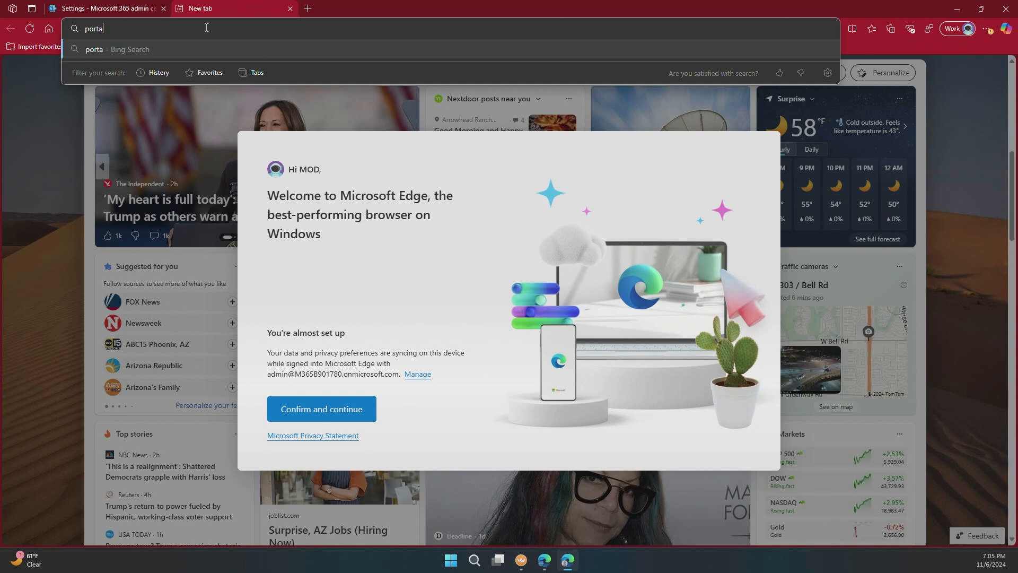
text(l.azu)
key(Return)
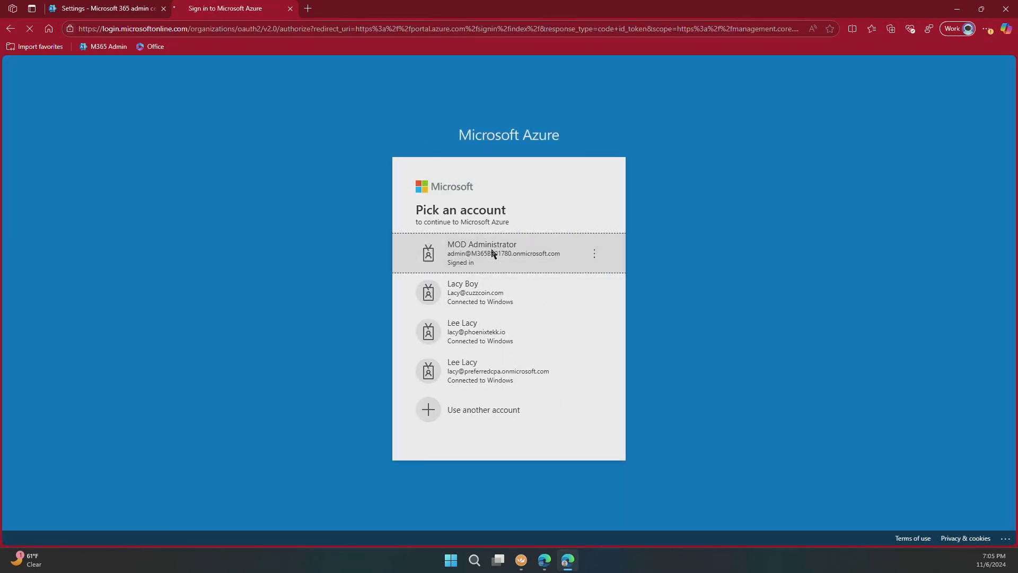
click(492, 253)
click(909, 511)
click(59, 342)
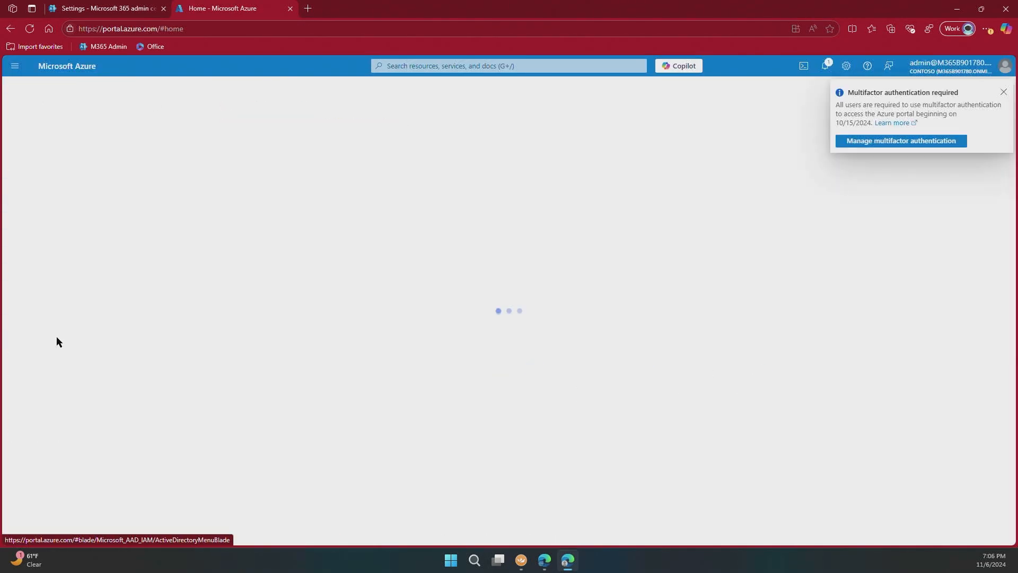
click(309, 266)
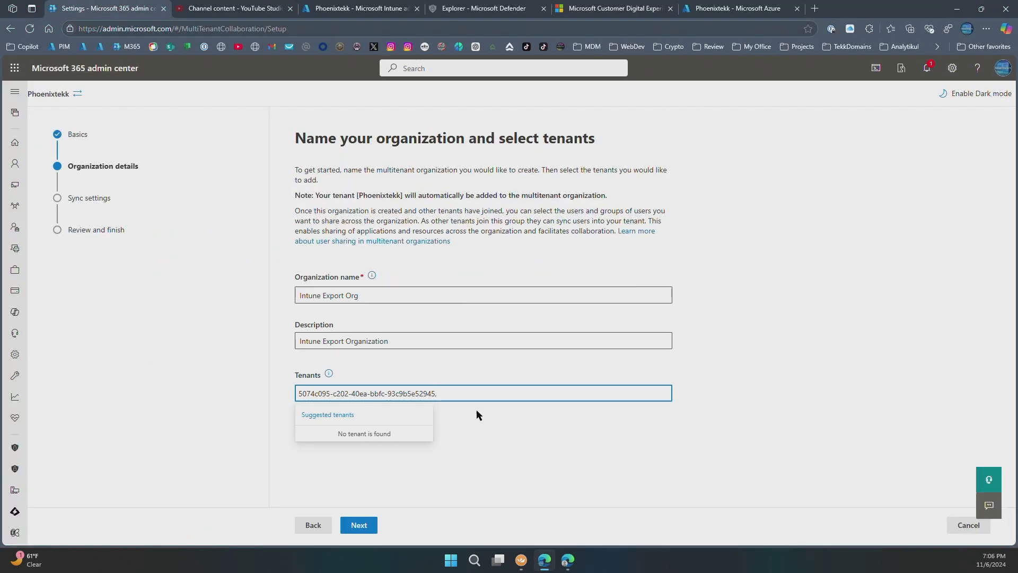
click(435, 485)
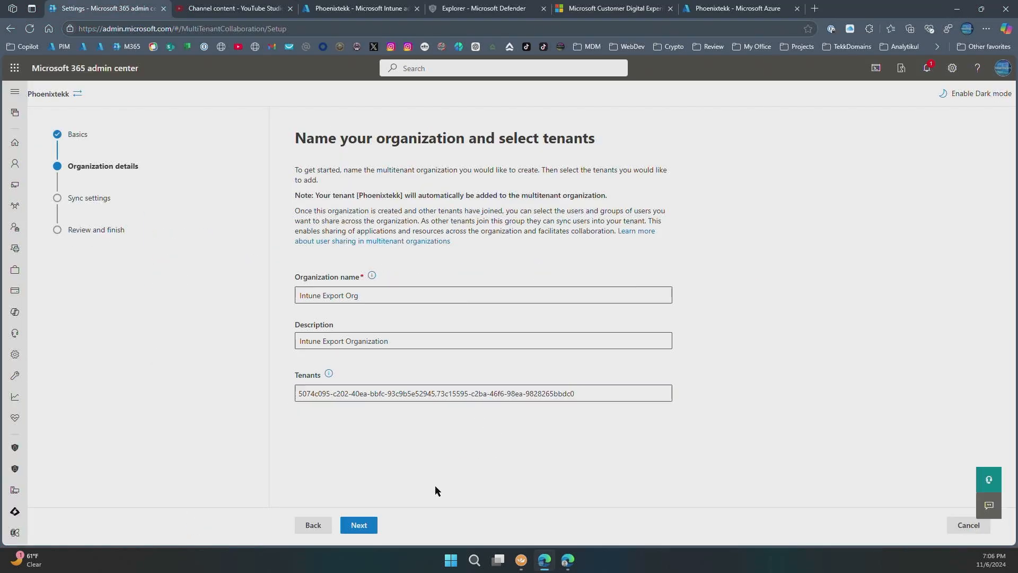
click(358, 526)
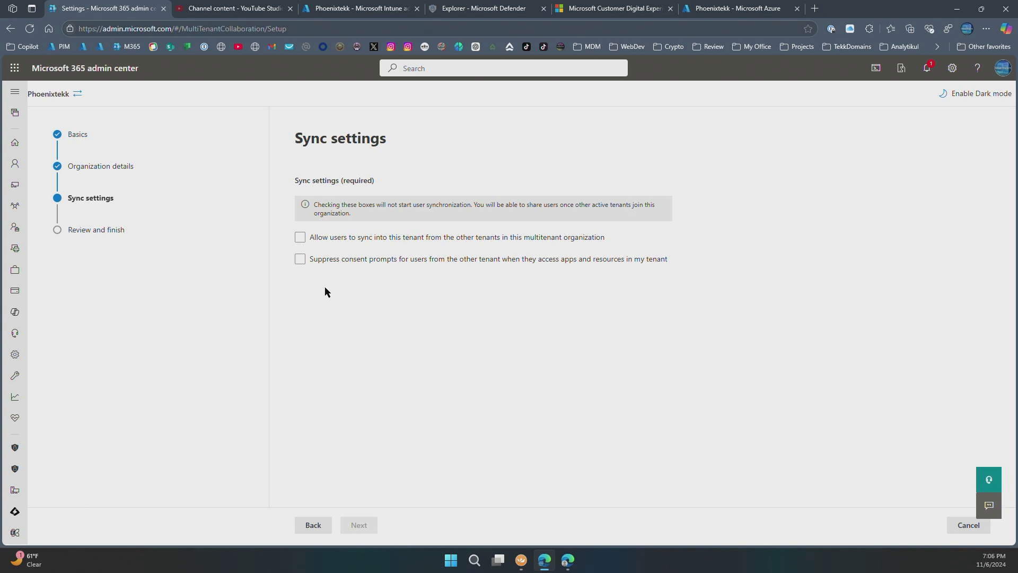
- Tick user sync-in and consent-prompt suppression, then create the organization from the review step
click(300, 238)
click(300, 260)
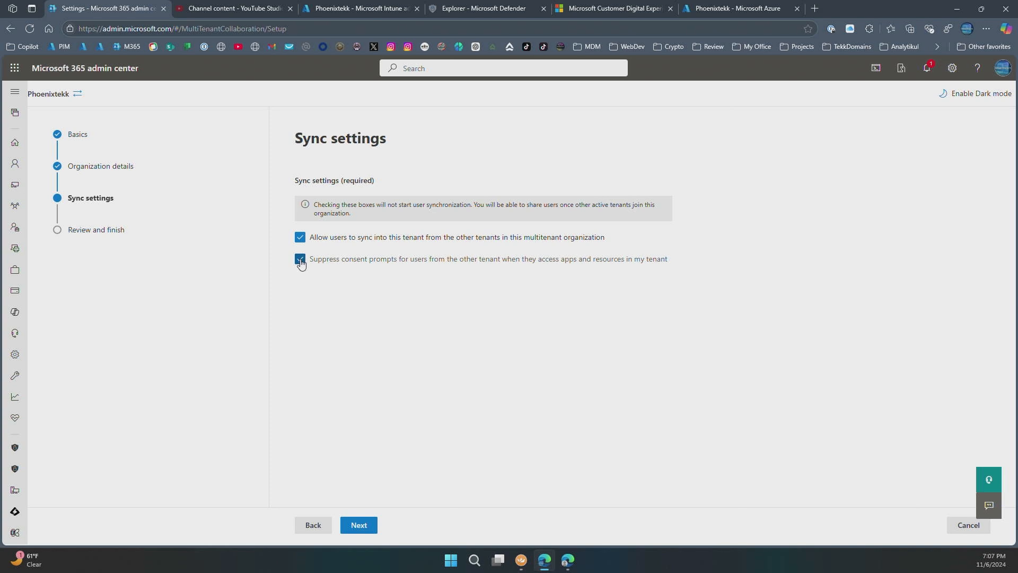
click(356, 529)
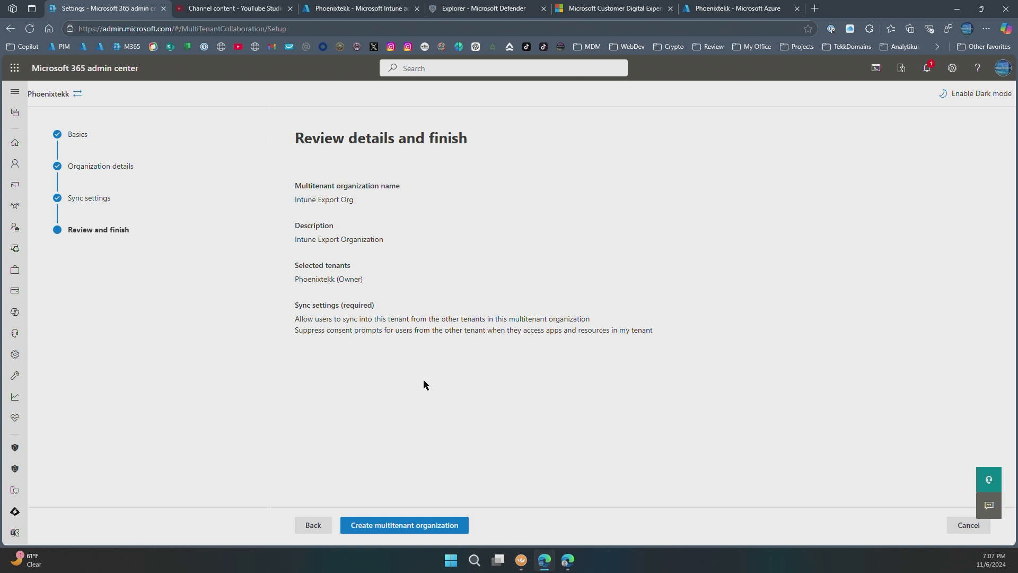
click(423, 526)
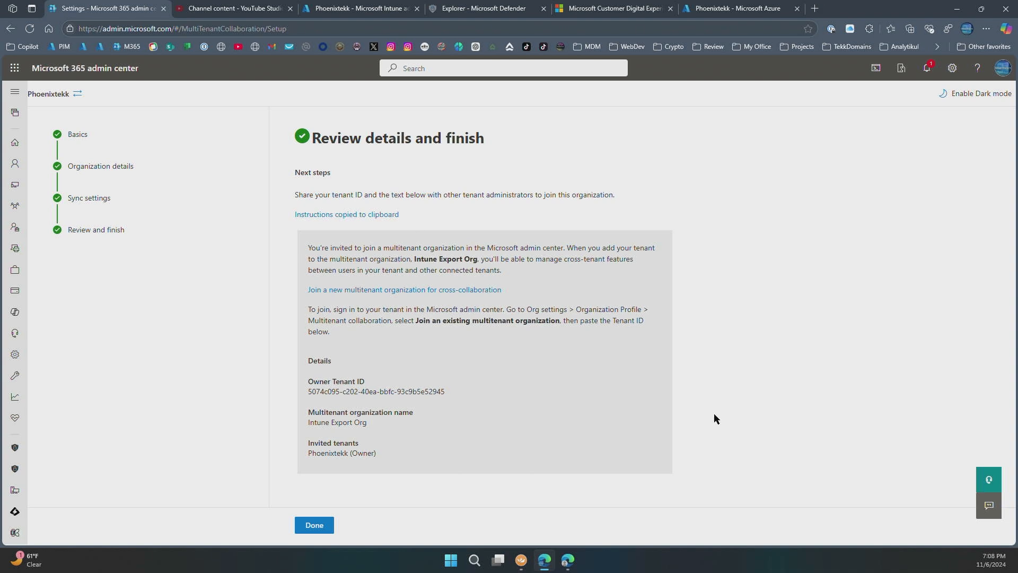
- Finish the setup wizard and switch to the Contoso tenant's Microsoft 365 admin center
click(314, 526)
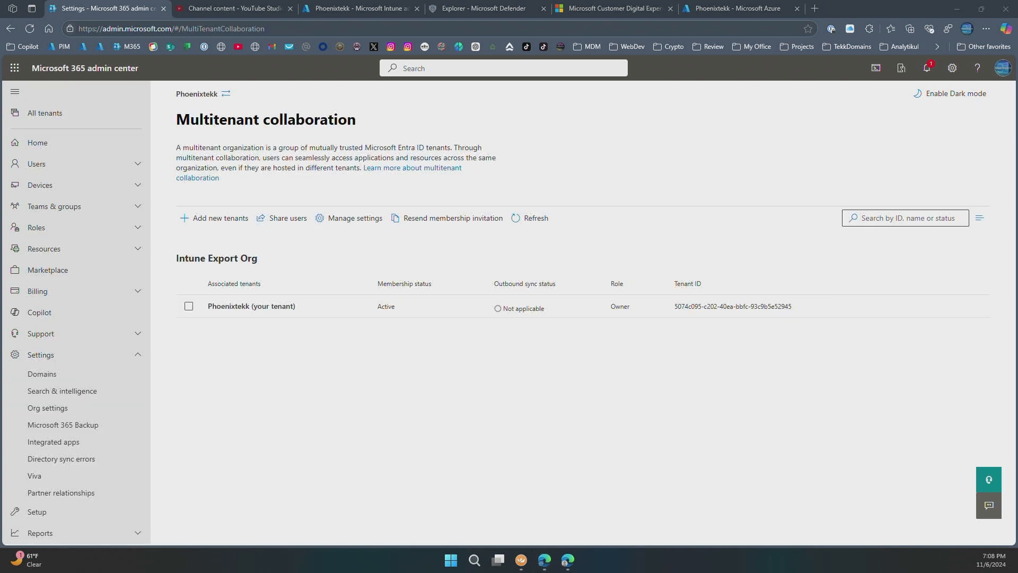
click(567, 560)
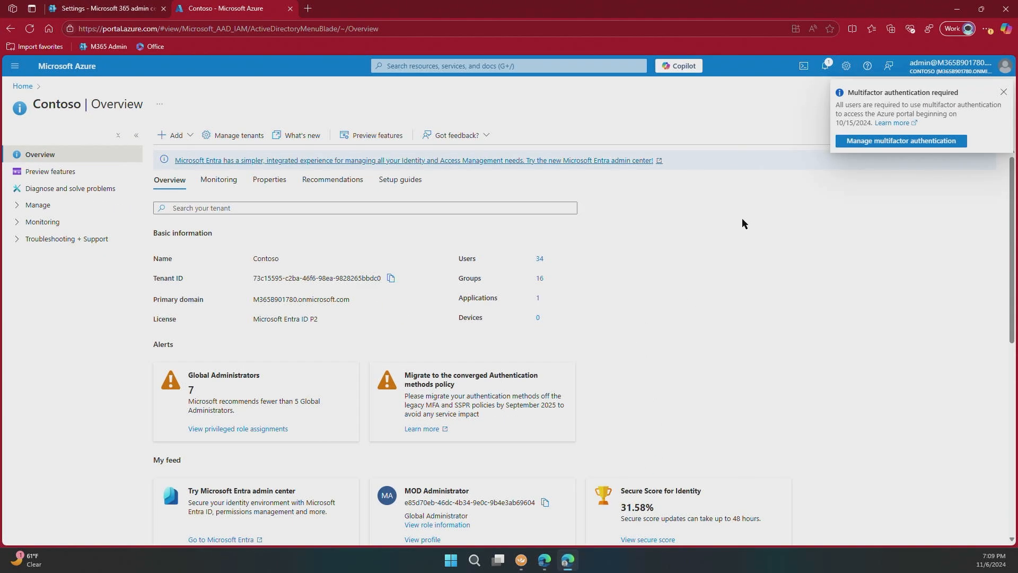
click(1003, 93)
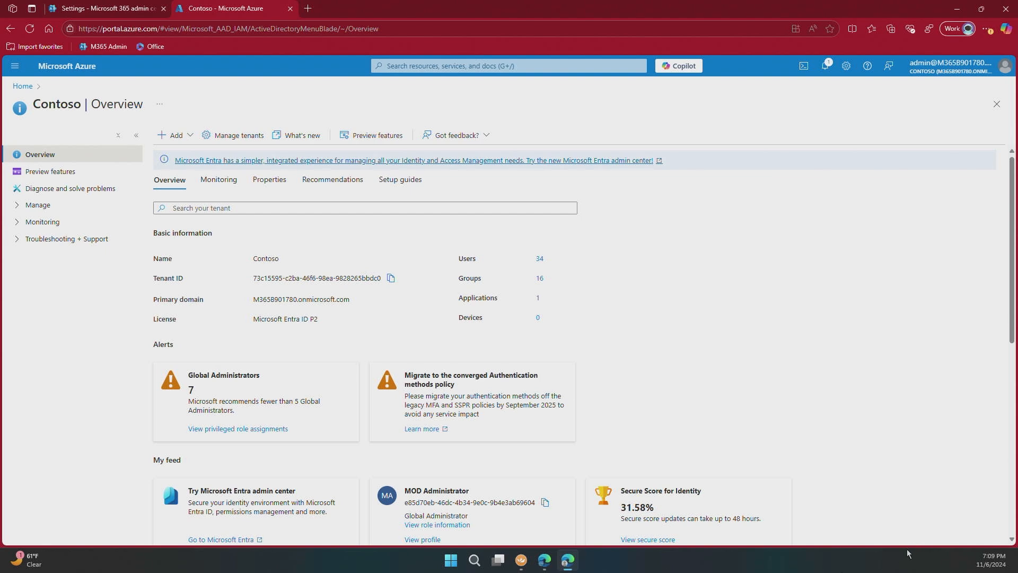
click(108, 8)
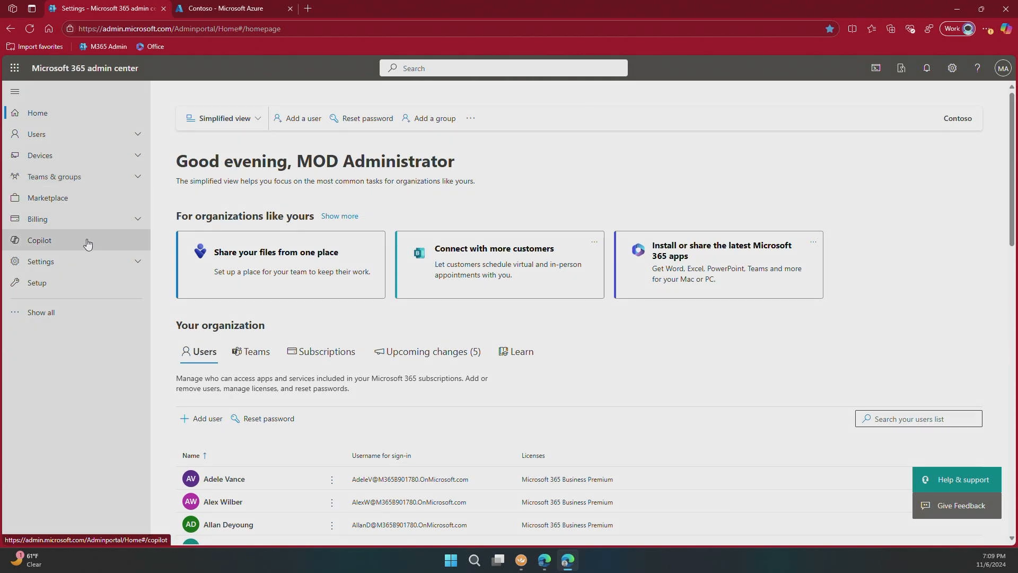
- Start the Multitenant collaboration setup under Org settings > Organization profile
click(62, 262)
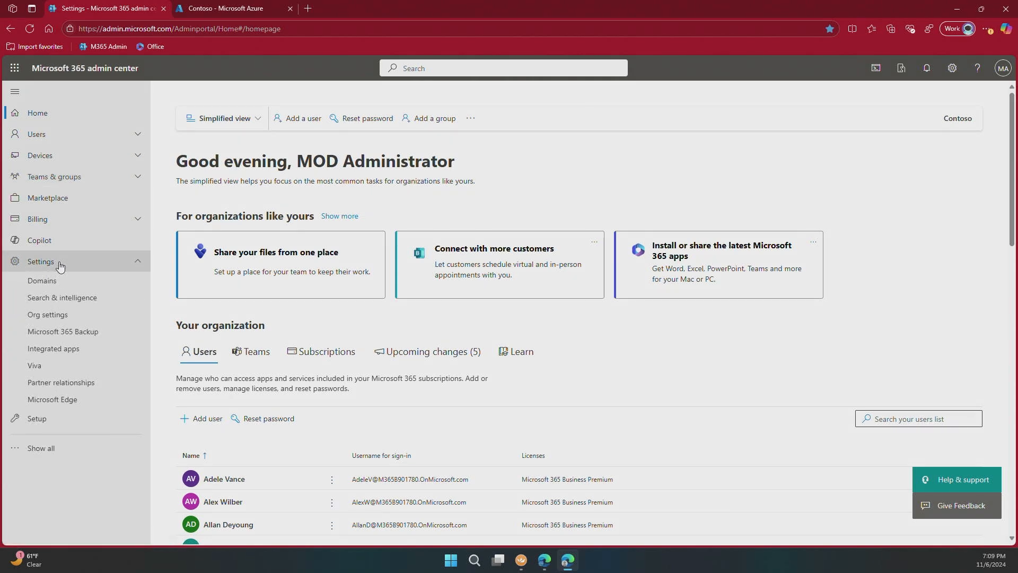
click(55, 313)
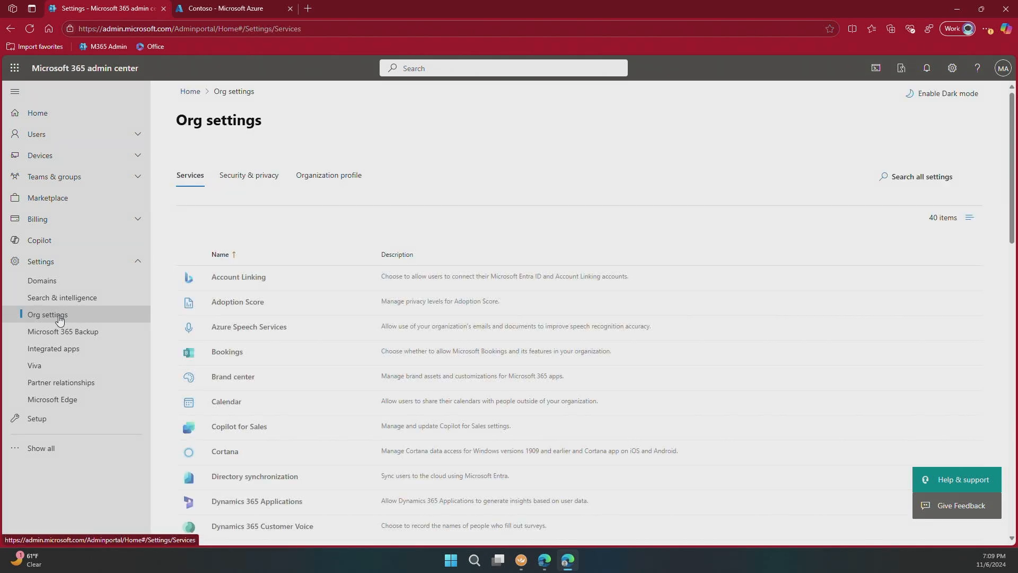
click(324, 182)
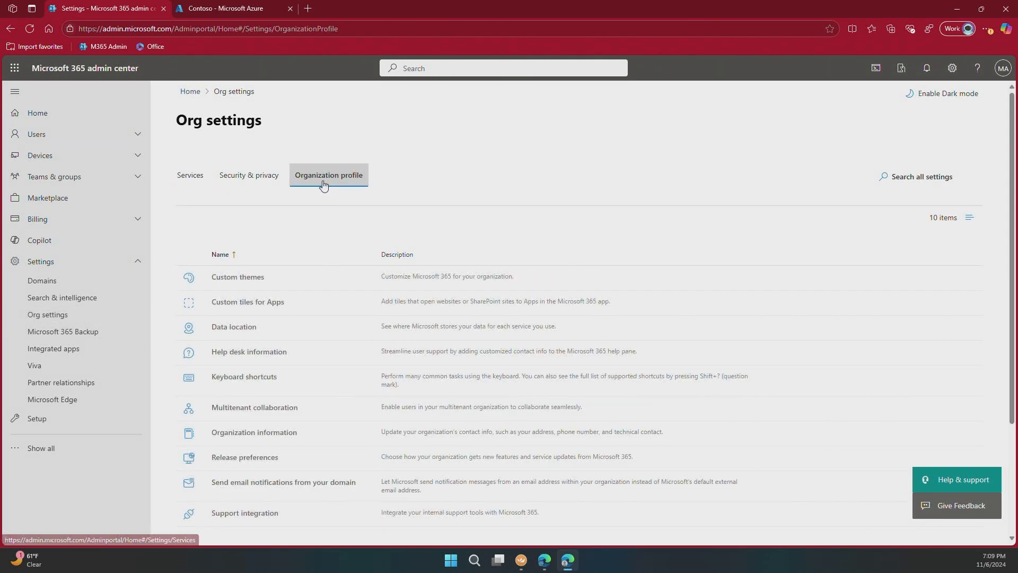
click(236, 410)
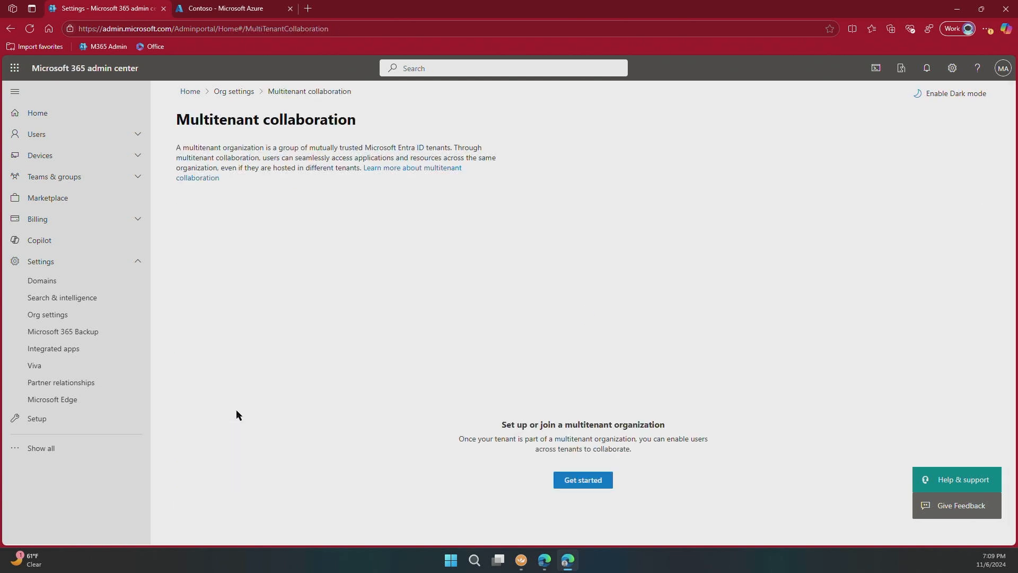
click(586, 481)
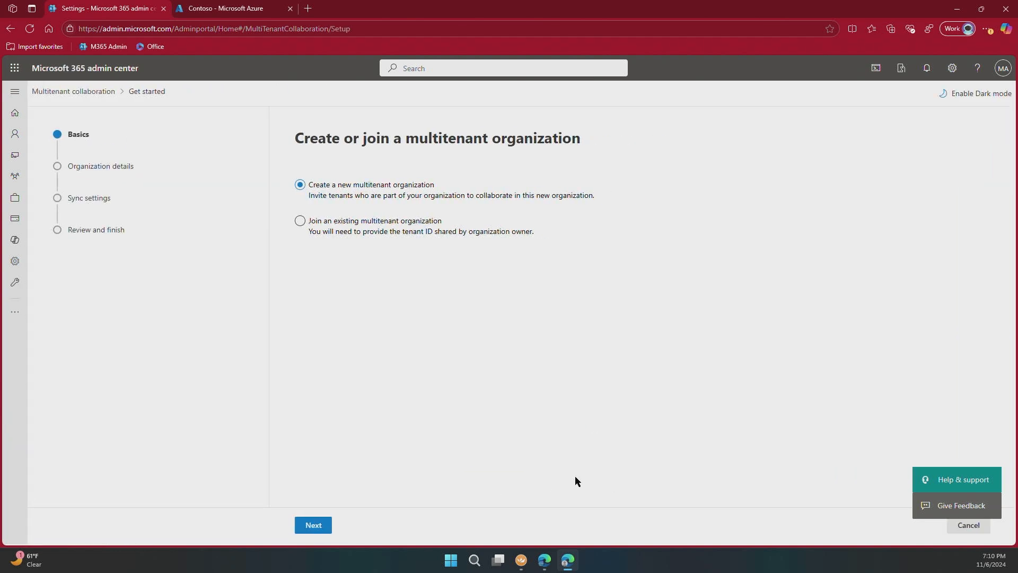
- Join Phoenixtekk's multitenant organization by its owner tenant ID, enabling both sync-in and consent-suppression options
click(300, 221)
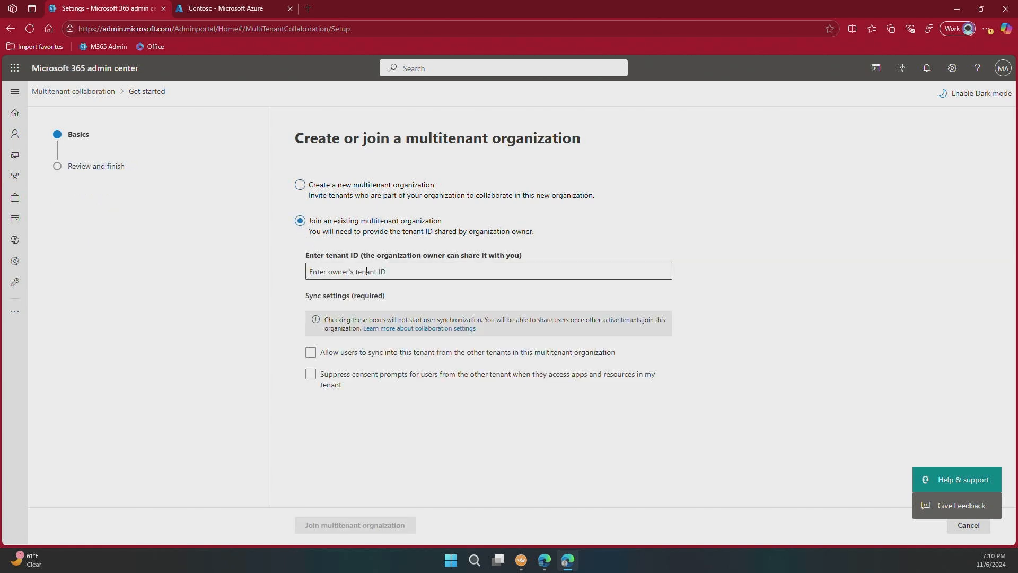
click(416, 274)
key(ctrl+v)
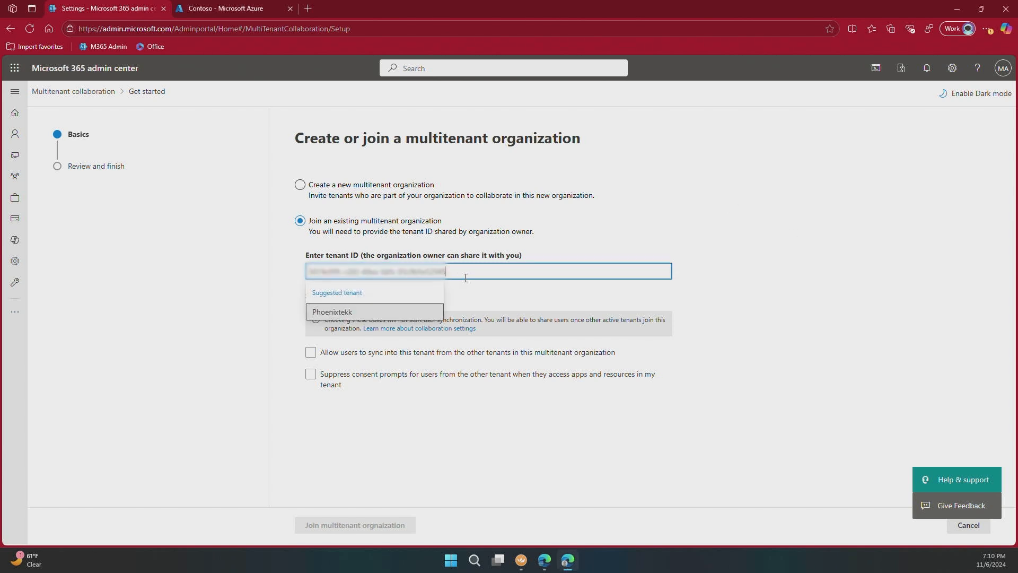
click(336, 314)
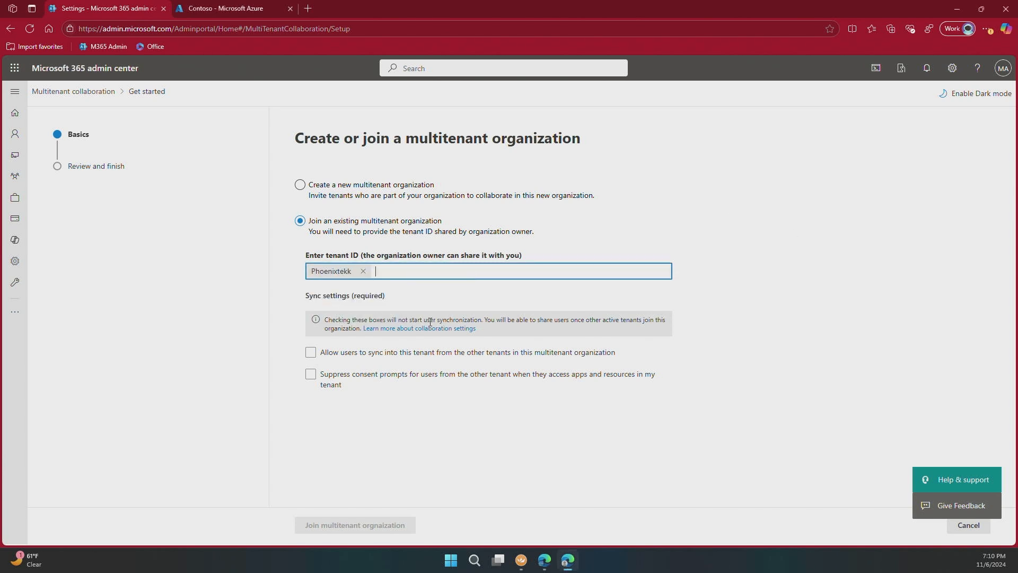
click(310, 353)
click(310, 375)
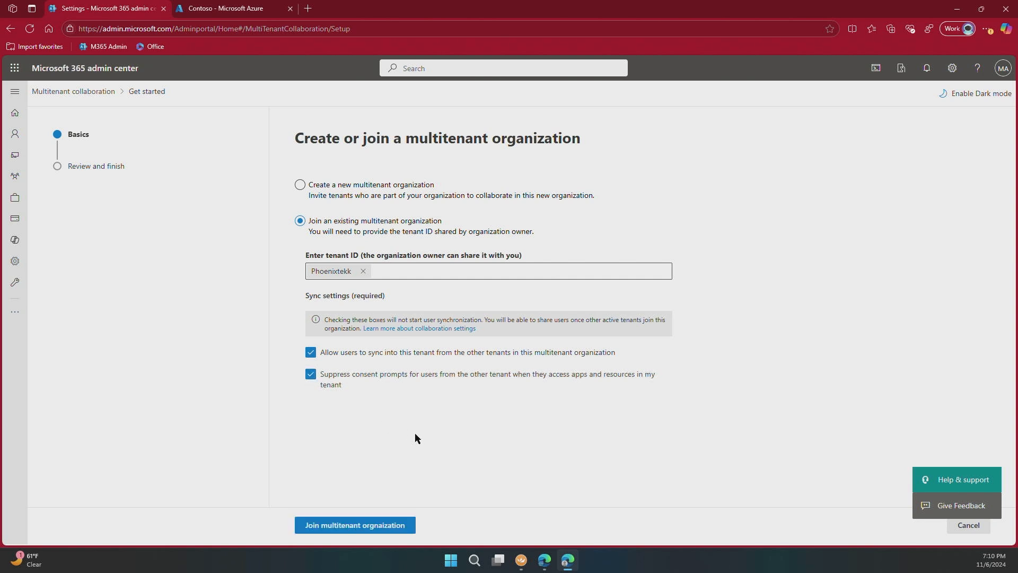
click(323, 527)
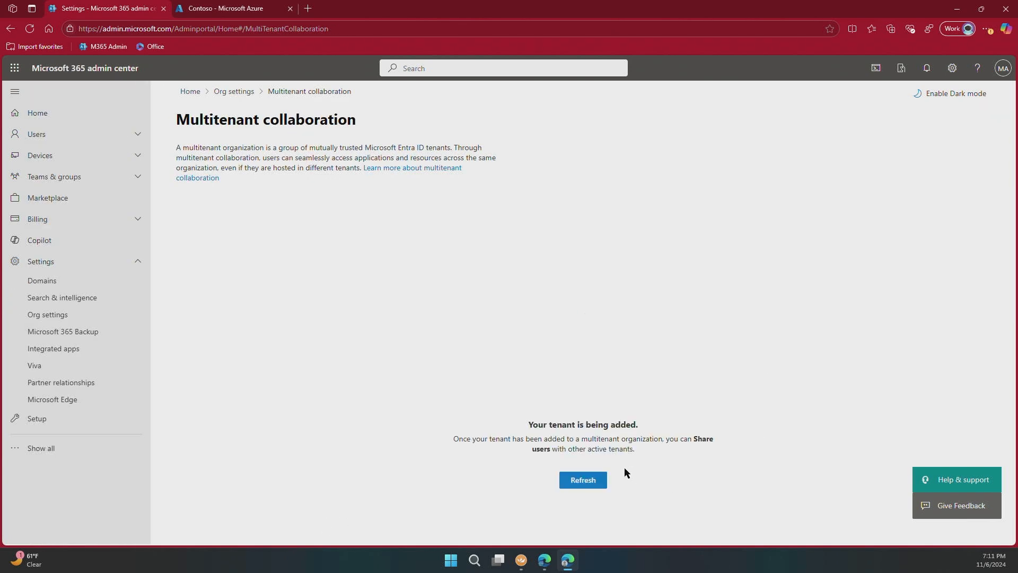
click(589, 483)
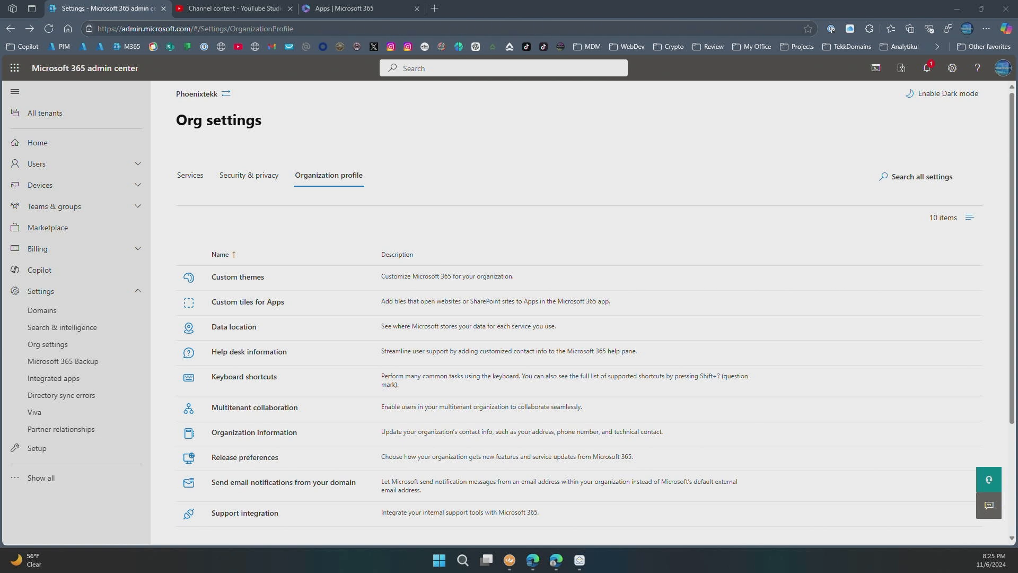
- In the Phoenixtekk tenant, view Organization information, then expand Settings in the navigation
click(255, 434)
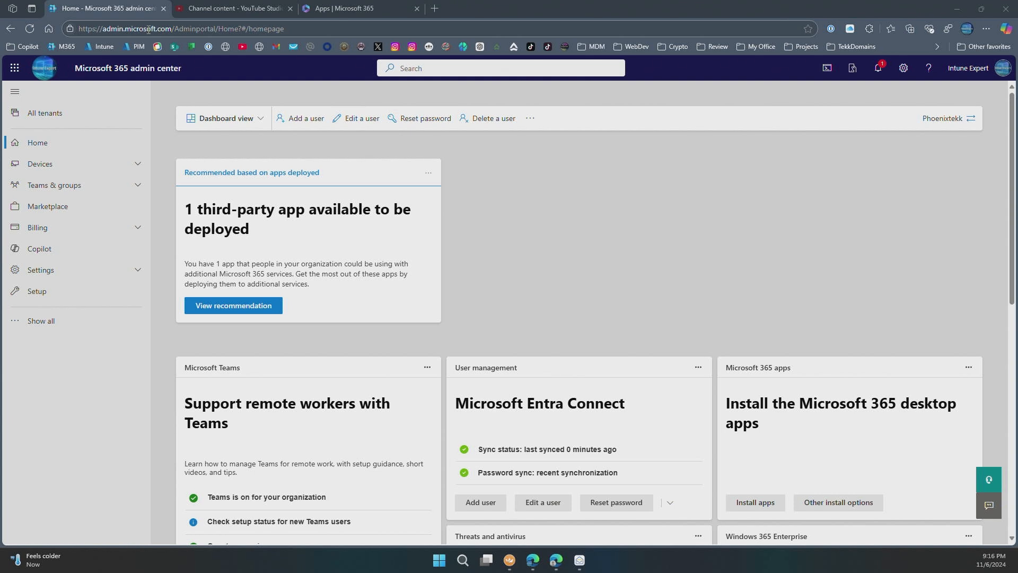
click(57, 271)
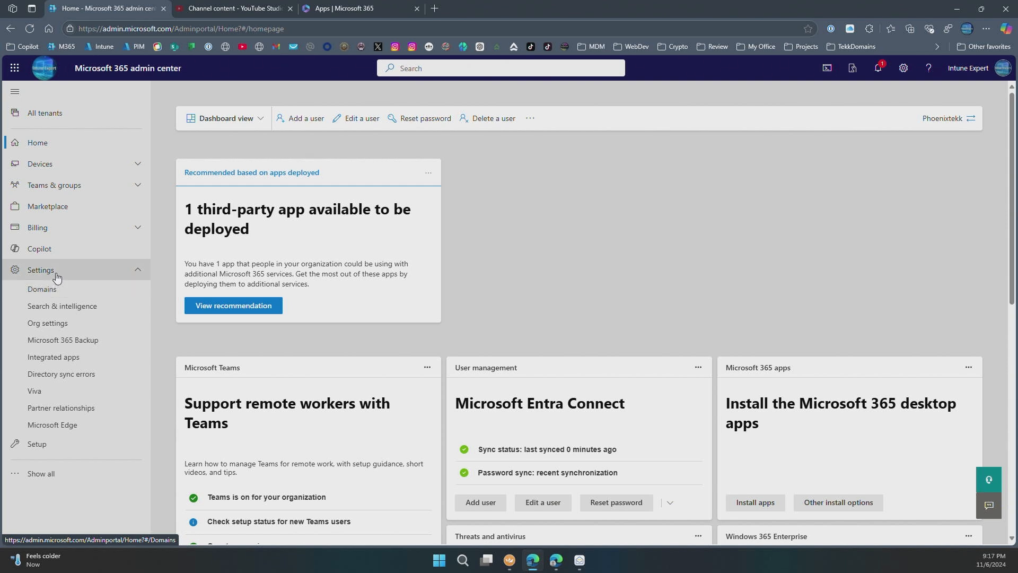
- From the Organization profile list, check Release preferences, then open Support integration
click(66, 322)
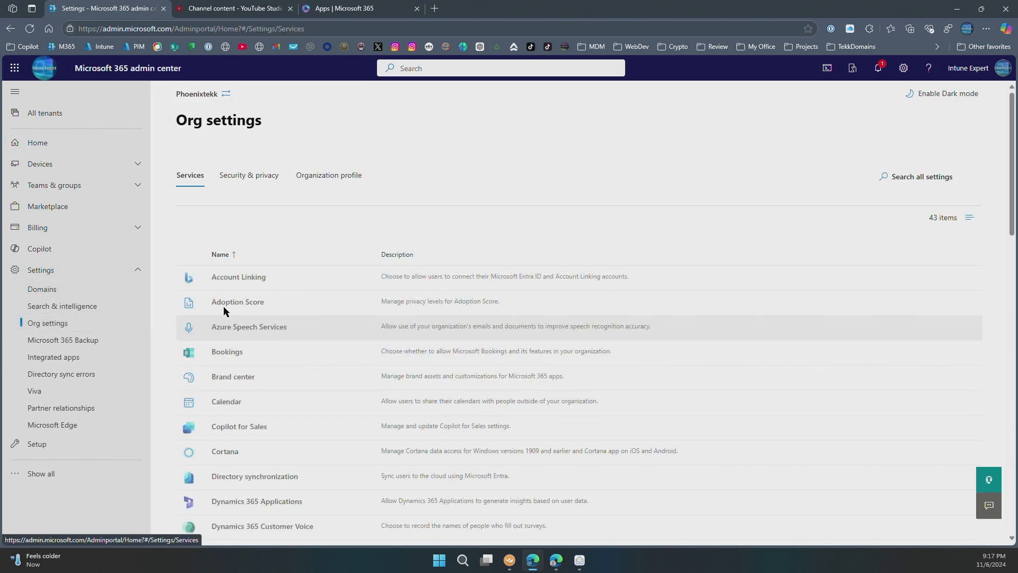
click(329, 176)
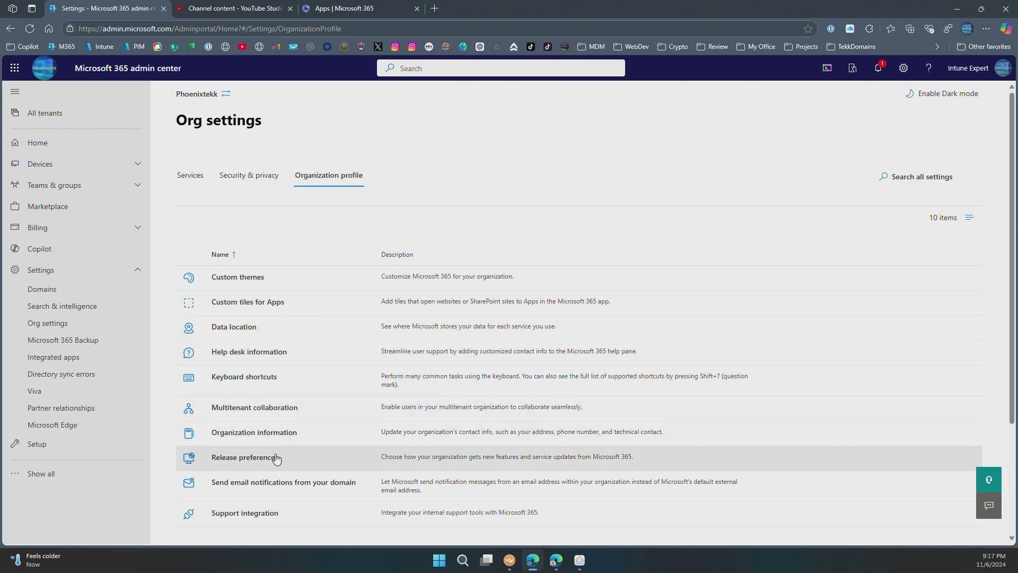
click(238, 460)
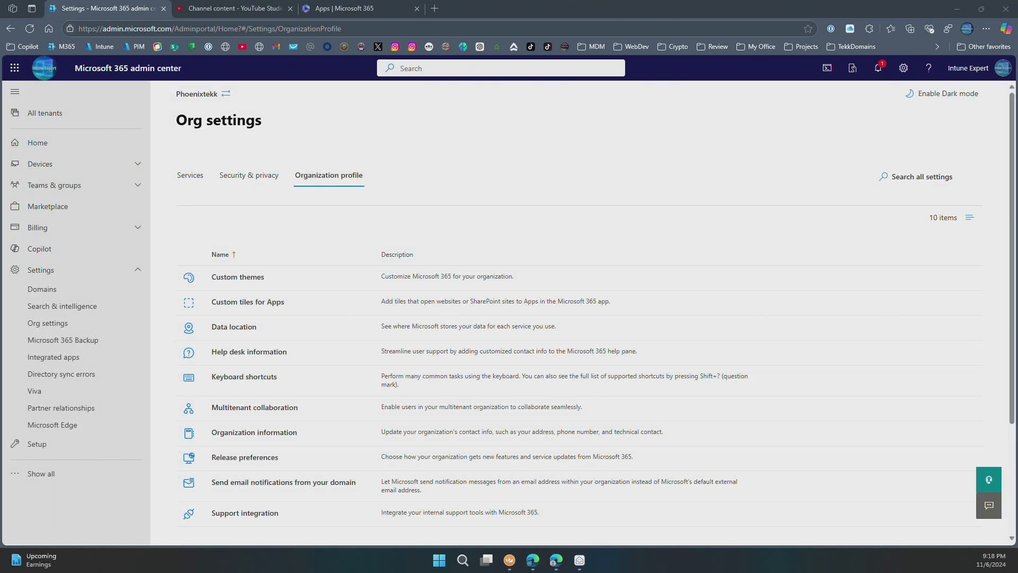
click(258, 513)
click(258, 514)
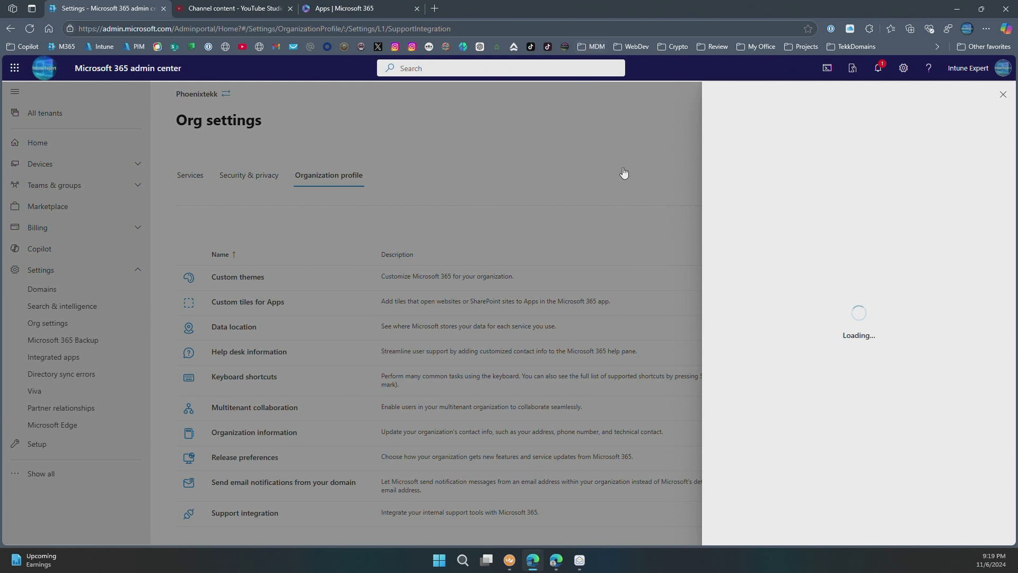